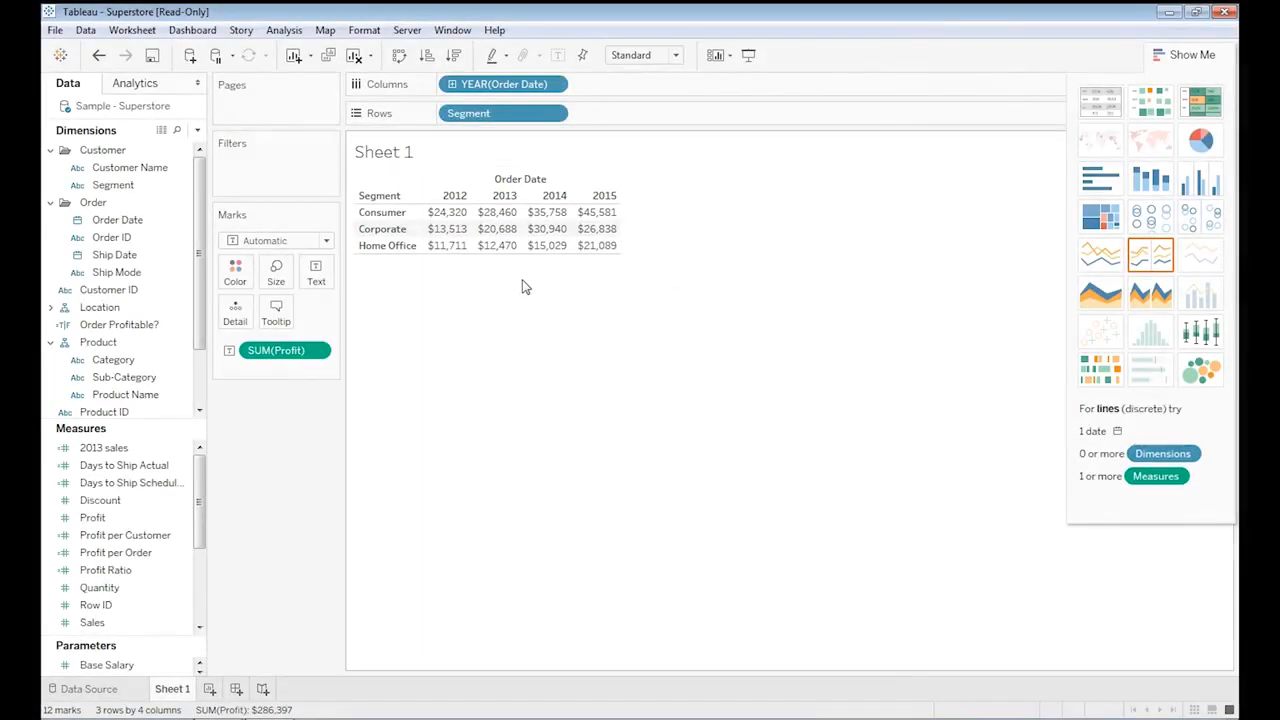
Open the View Data window for the Sample - Superstore source, scroll through its rows, and close it.
{"action": "mouse_move", "coordinate": [443, 258]}
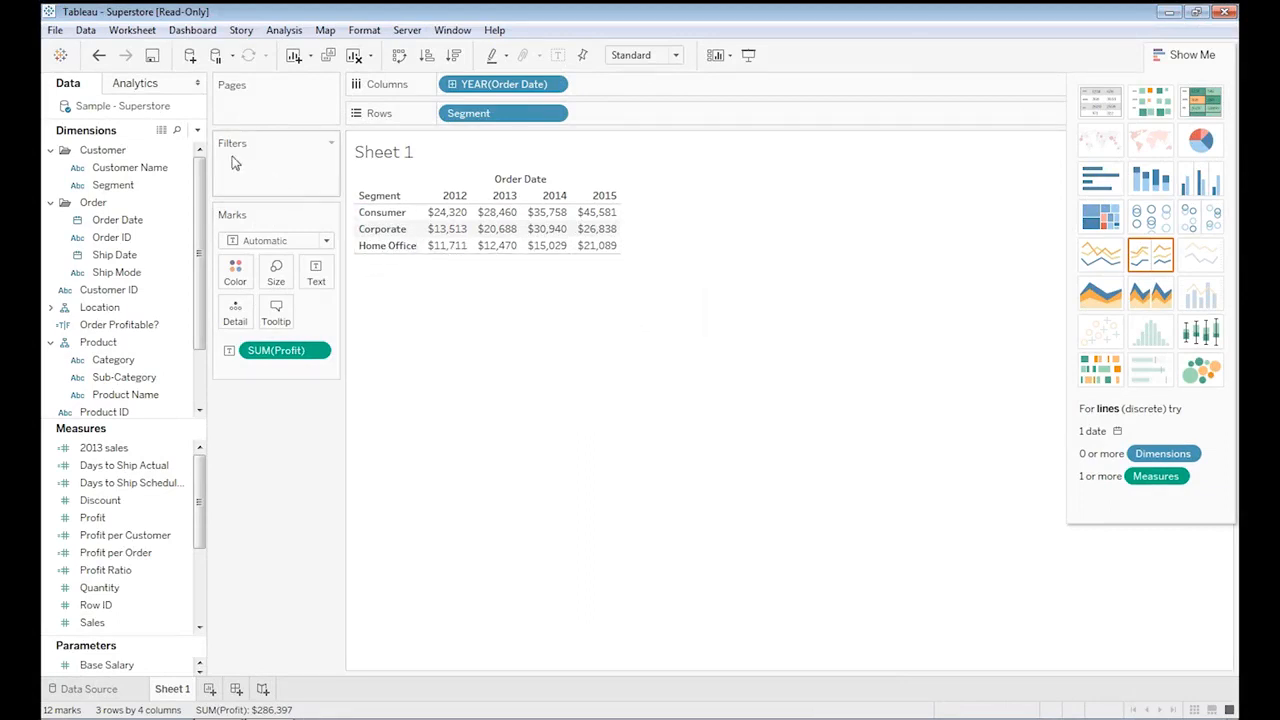
{"action": "left_click", "coordinate": [161, 130]}
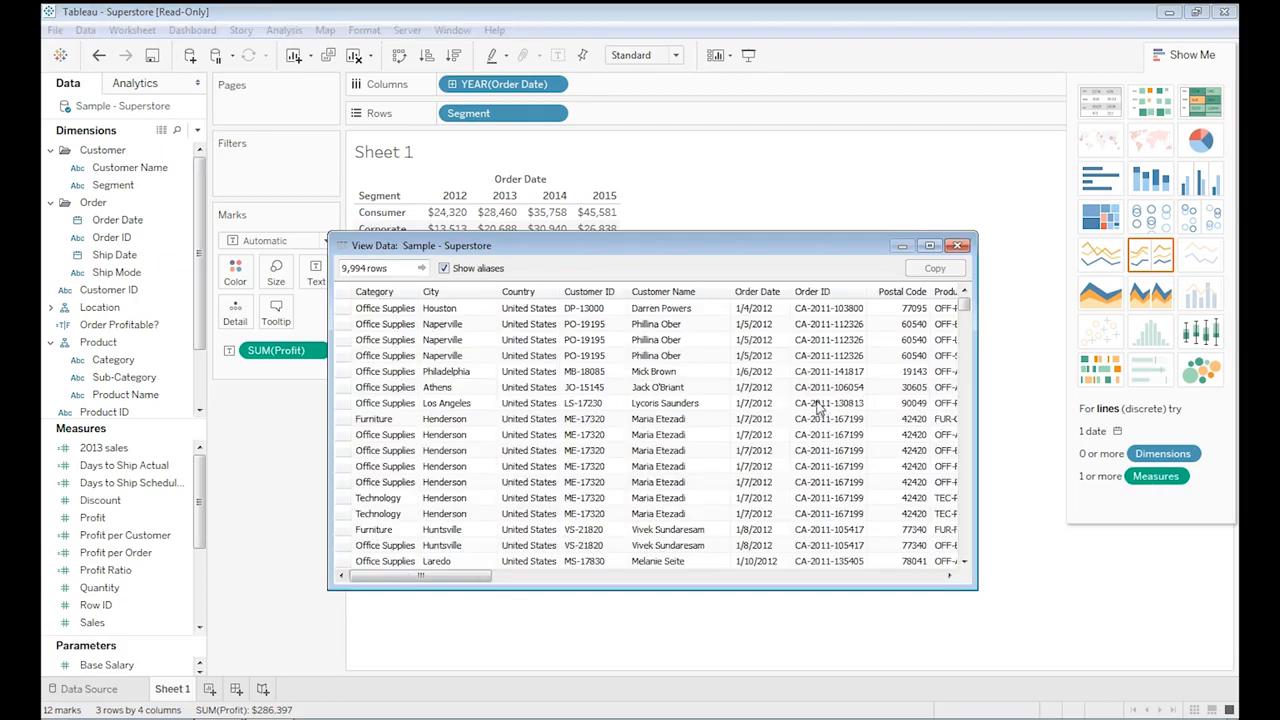
{"action": "left_click_drag", "start_coordinate": [472, 577], "coordinate": [526, 578]}
{"action": "left_click", "coordinate": [955, 246]}
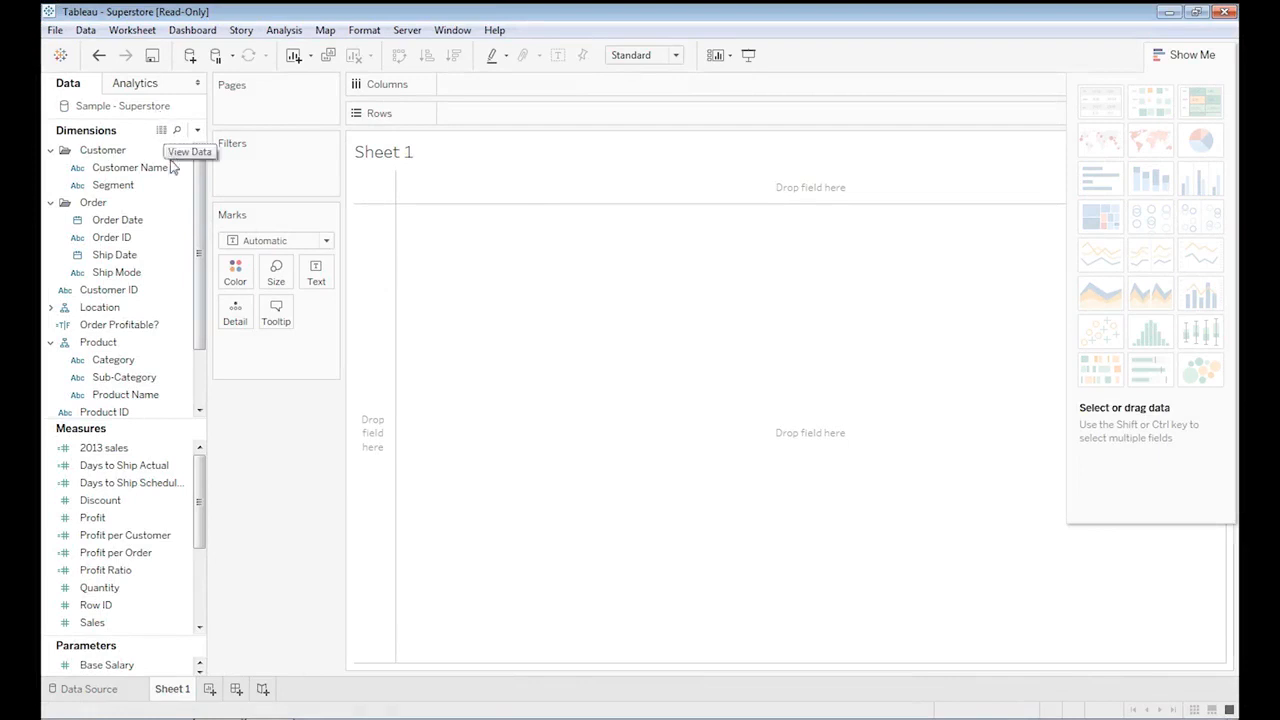
Build a table with Region and Segment on Rows and Order Date on Columns.
{"action": "scroll", "coordinate": [198, 212], "scroll_direction": "down", "scroll_amount": 2}
{"action": "left_click_drag", "start_coordinate": [100, 359], "coordinate": [460, 118]}
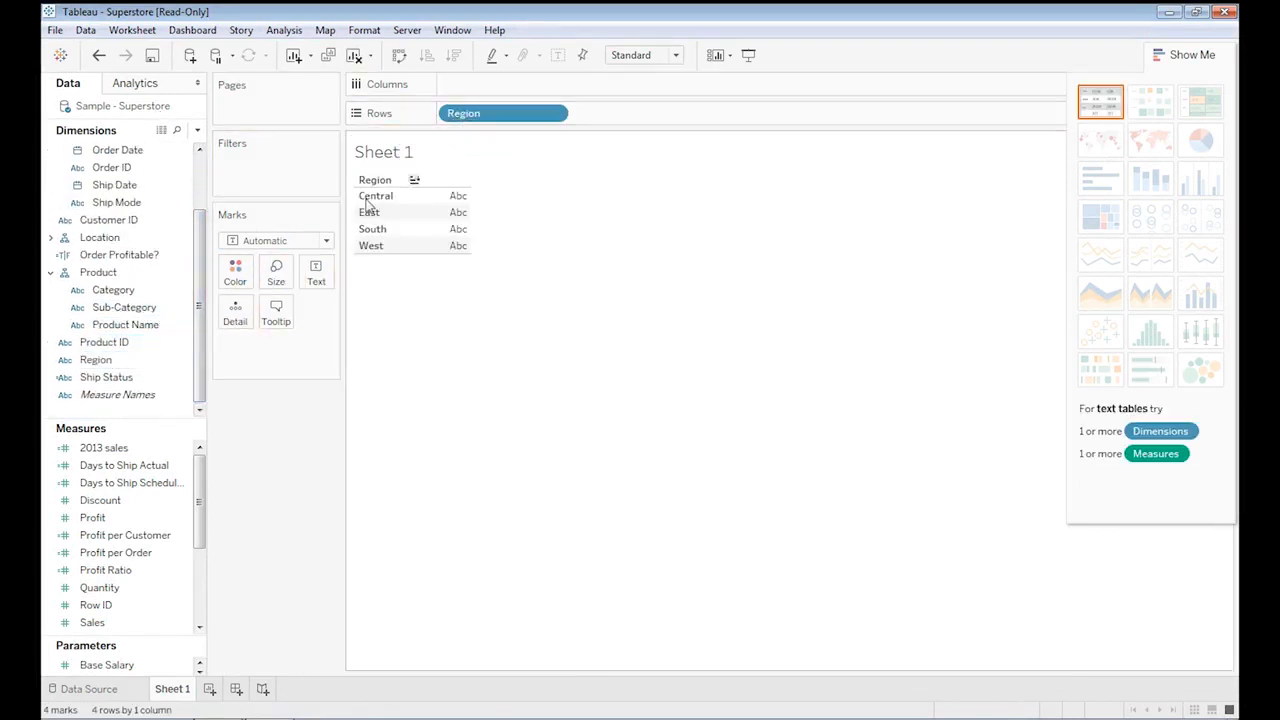
{"action": "scroll", "coordinate": [175, 197], "scroll_direction": "up", "scroll_amount": 2}
{"action": "left_click_drag", "start_coordinate": [174, 197], "coordinate": [654, 118]}
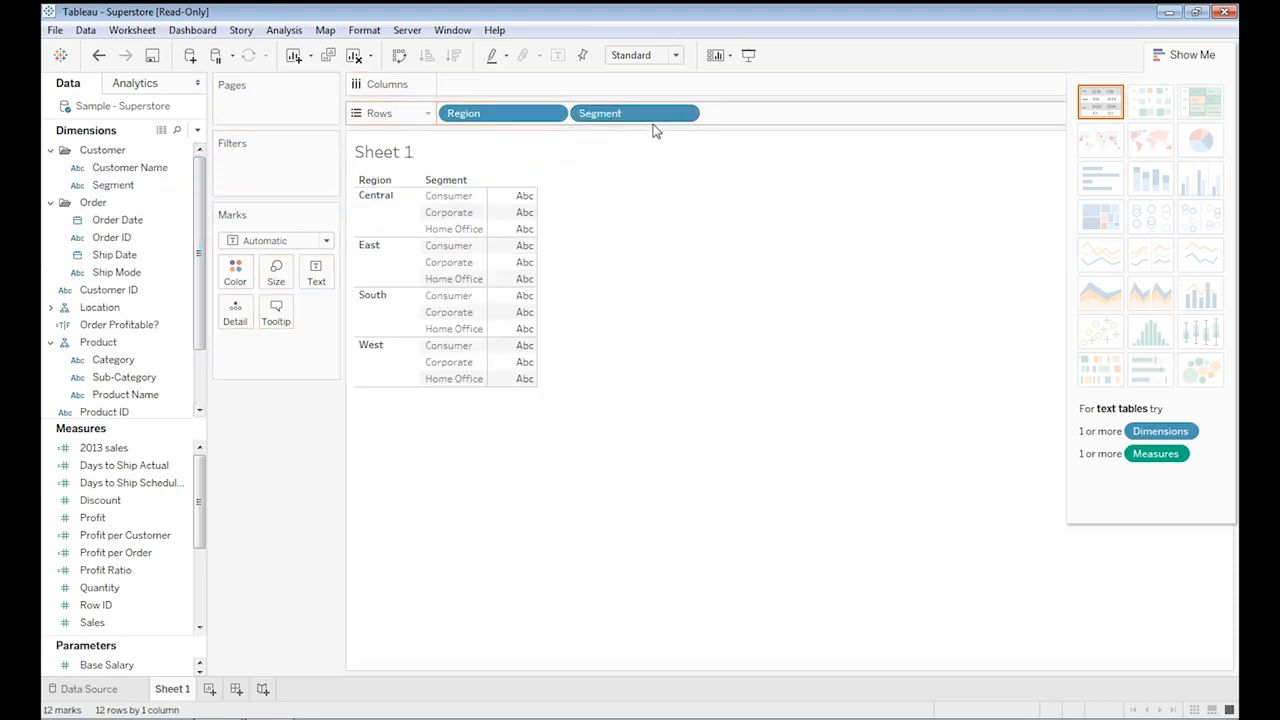
{"action": "left_click", "coordinate": [124, 224]}
{"action": "left_click_drag", "start_coordinate": [124, 226], "coordinate": [510, 86]}
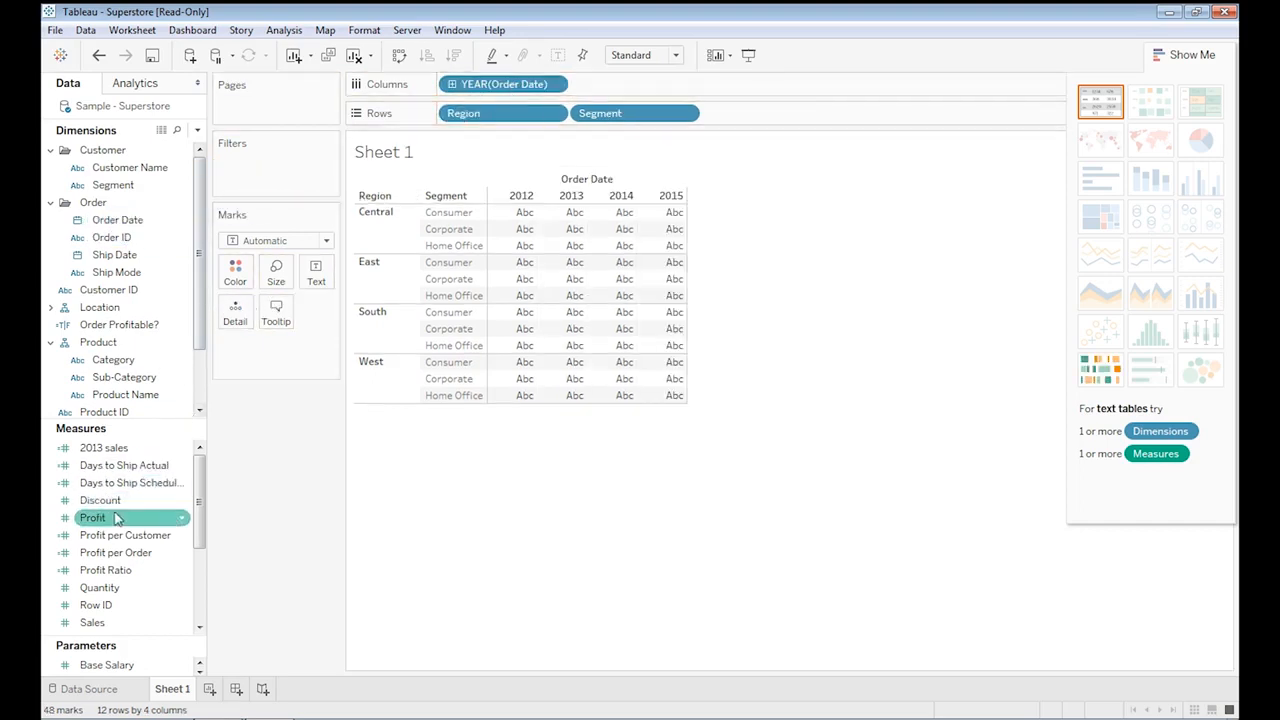
Add Profit to the table as text values and inspect a cell's details.
{"action": "left_click_drag", "start_coordinate": [97, 521], "coordinate": [552, 348]}
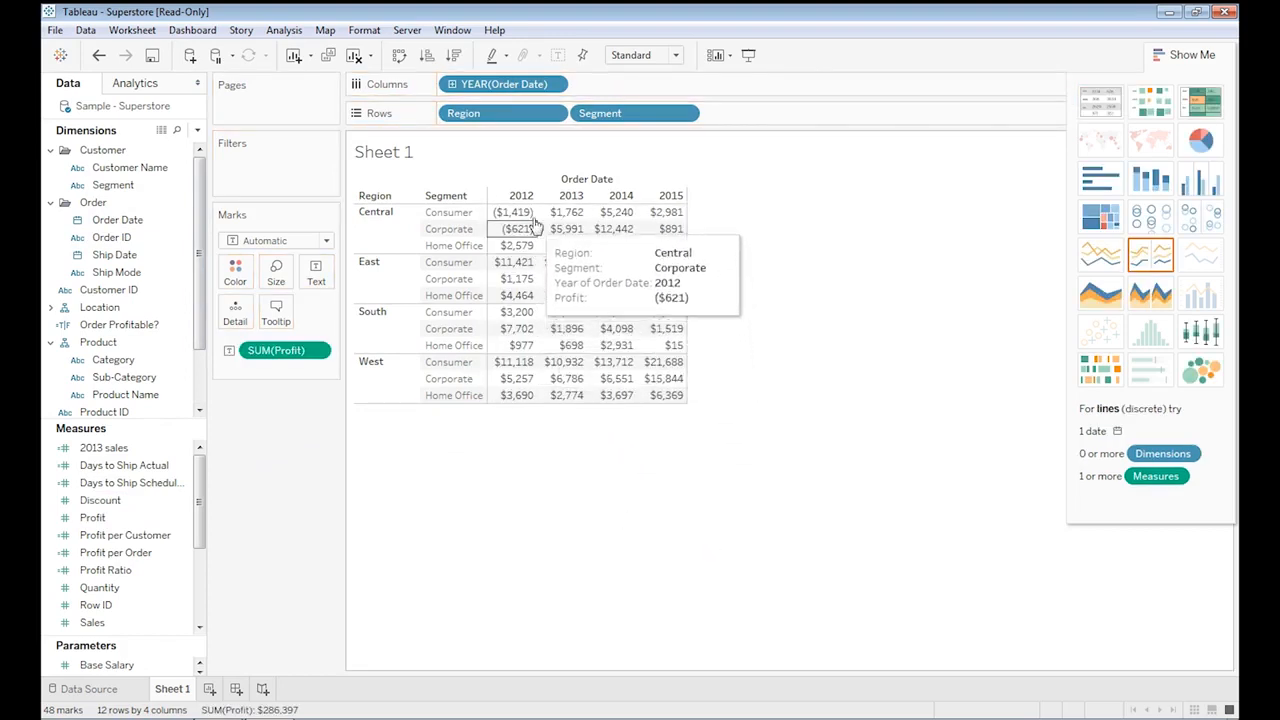
{"action": "mouse_move", "coordinate": [667, 233]}
{"action": "mouse_move", "coordinate": [607, 332]}
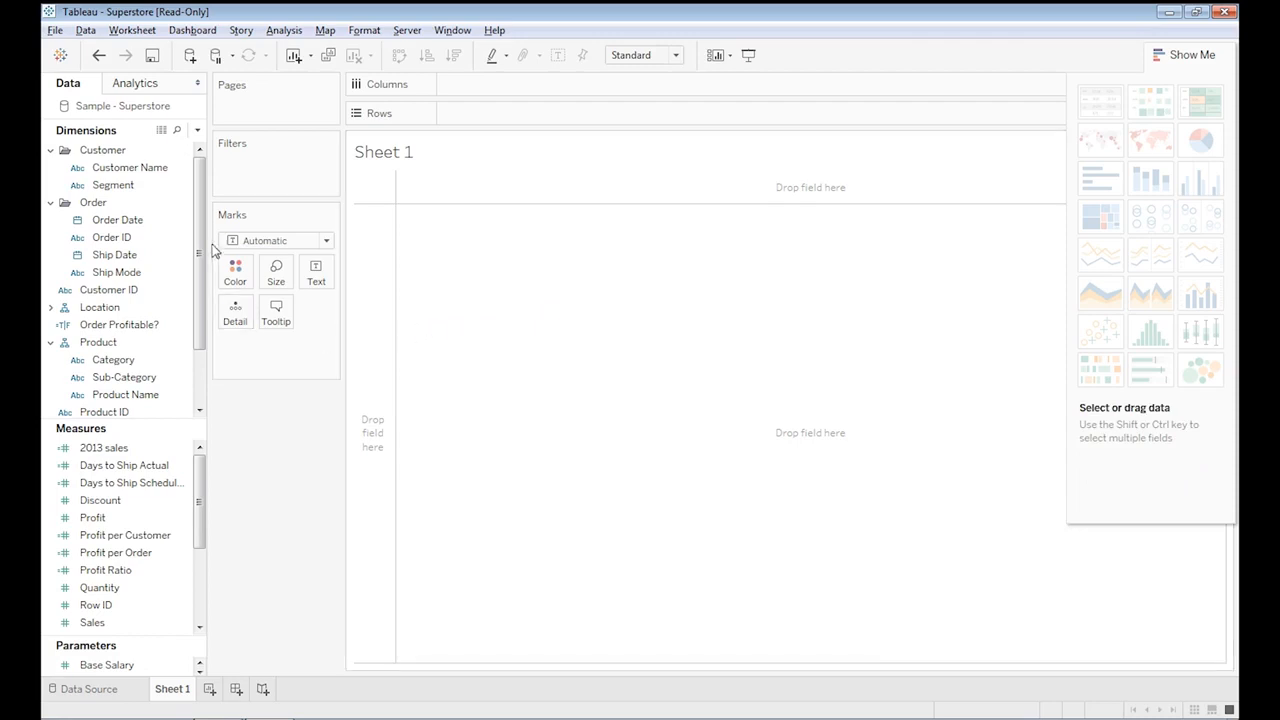
Rebuild the table on a cleared sheet with Region and Segment on Rows and Order Date on Columns.
{"action": "left_click_drag", "start_coordinate": [201, 233], "coordinate": [200, 285]}
{"action": "left_click", "coordinate": [121, 361]}
{"action": "left_click_drag", "start_coordinate": [121, 361], "coordinate": [480, 118]}
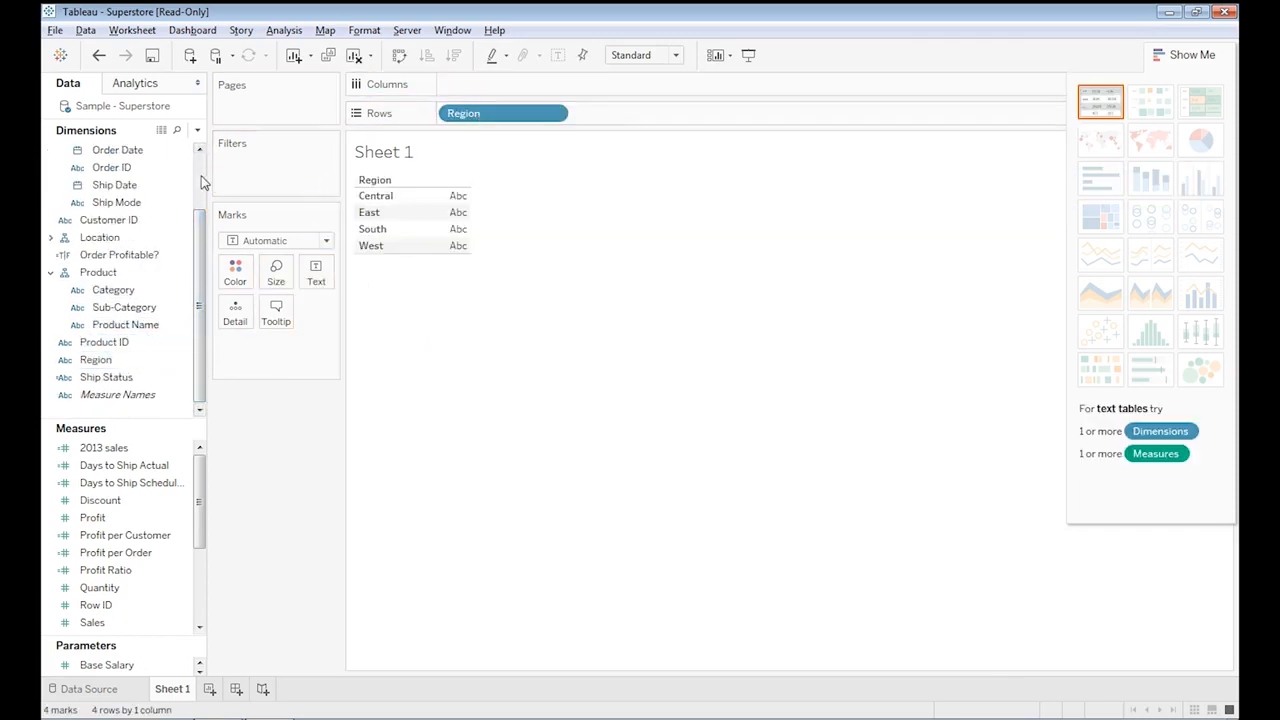
{"action": "scroll", "coordinate": [201, 180], "scroll_direction": "up", "scroll_amount": 2}
{"action": "left_click", "coordinate": [125, 187]}
{"action": "left_click_drag", "start_coordinate": [127, 190], "coordinate": [638, 114]}
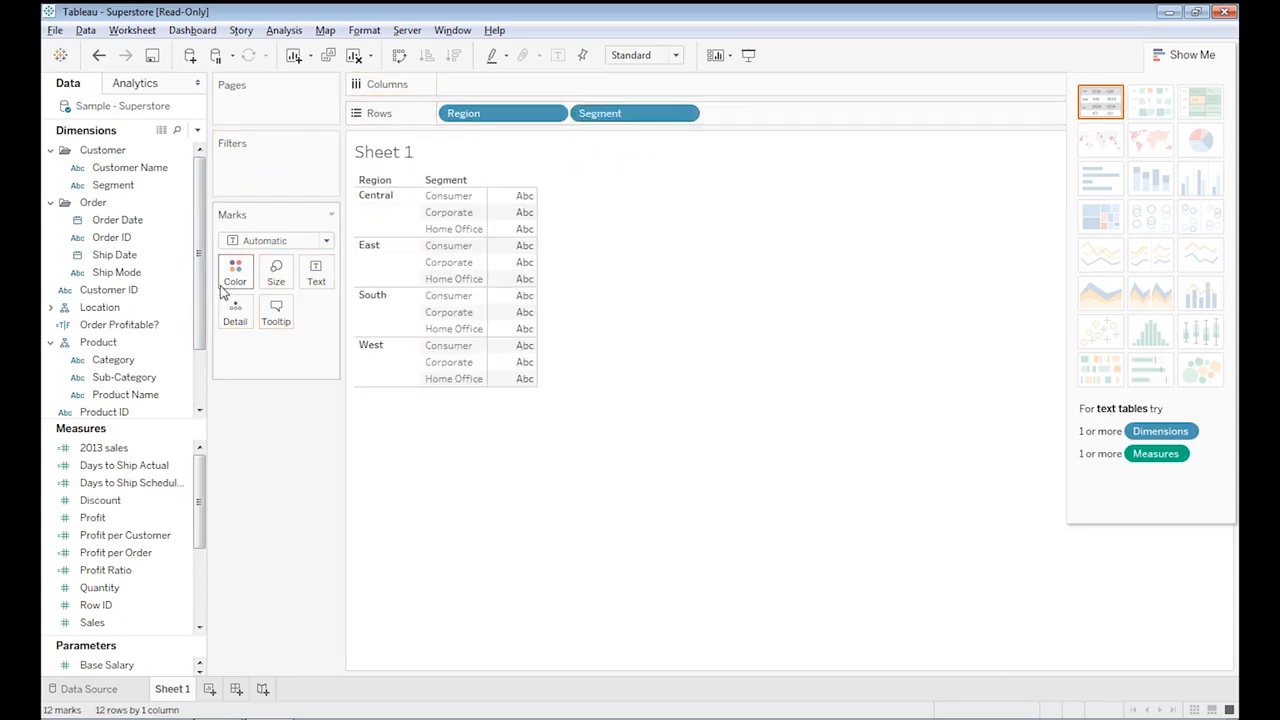
{"action": "left_click_drag", "start_coordinate": [125, 220], "coordinate": [505, 85]}
Add Profit to Size so the table shows sized square marks.
{"action": "left_click_drag", "start_coordinate": [116, 521], "coordinate": [277, 279]}
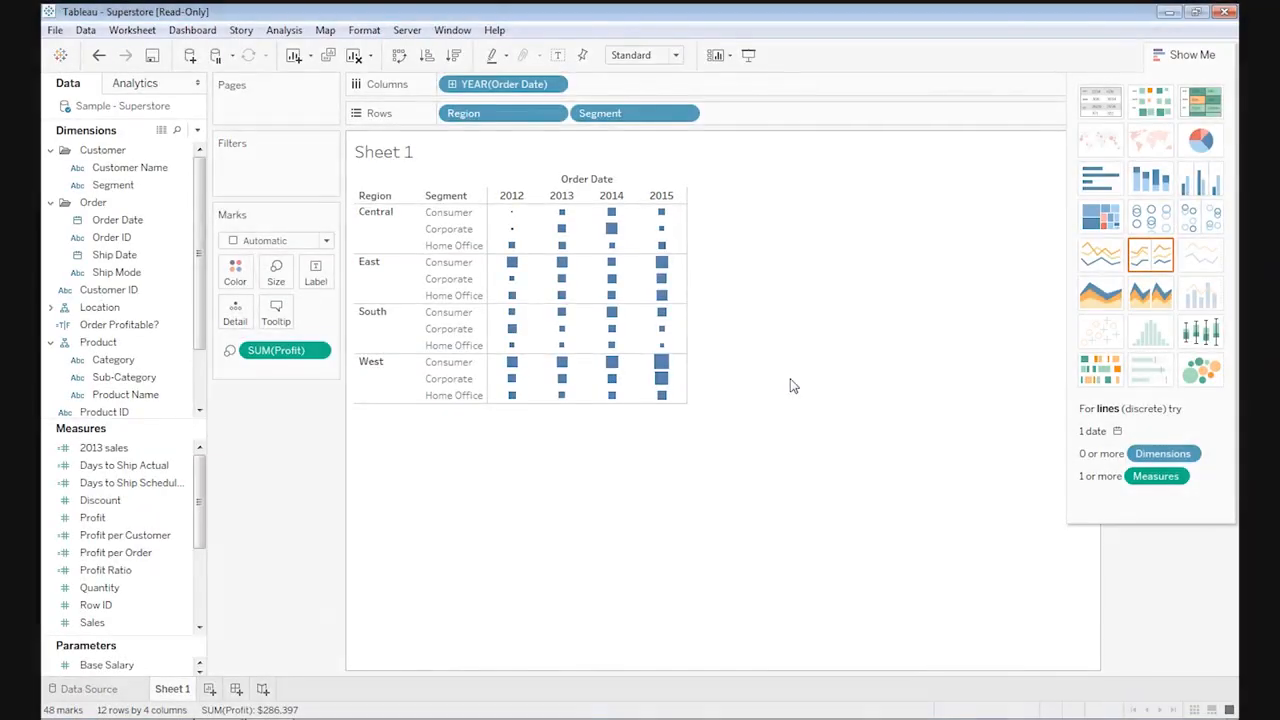
{"action": "mouse_move", "coordinate": [661, 367]}
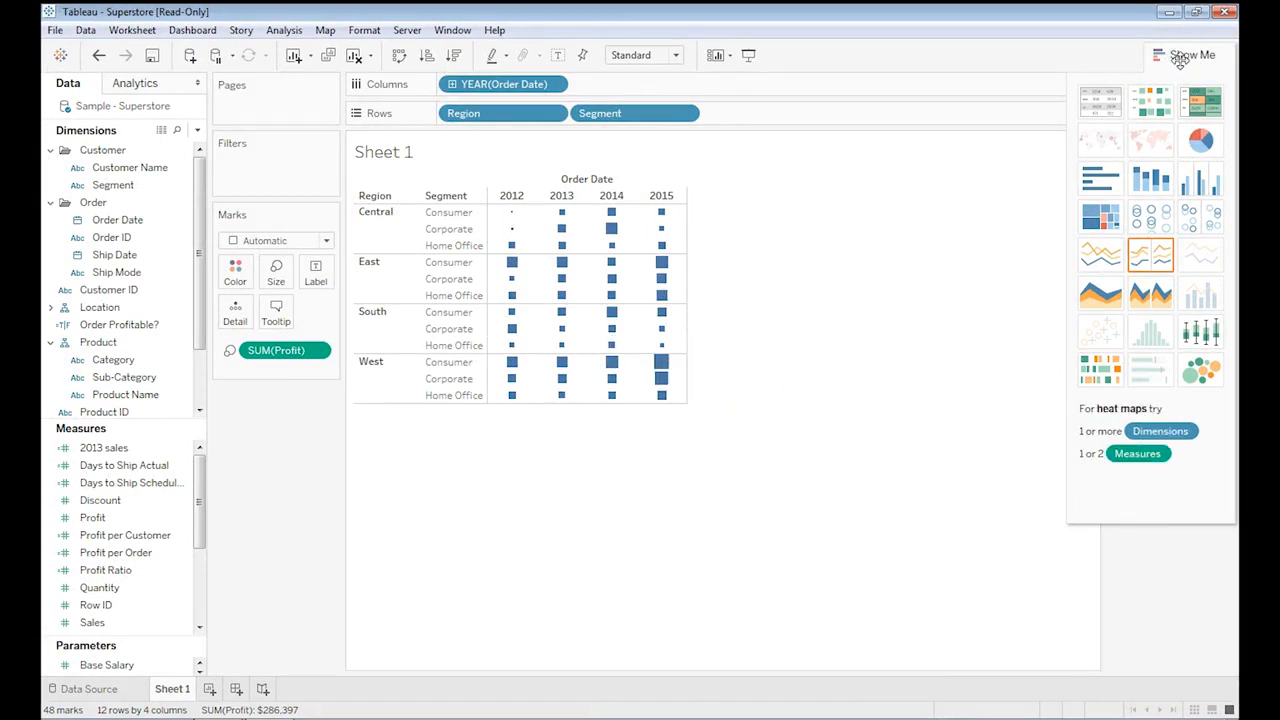
{"action": "left_click", "coordinate": [1106, 107]}
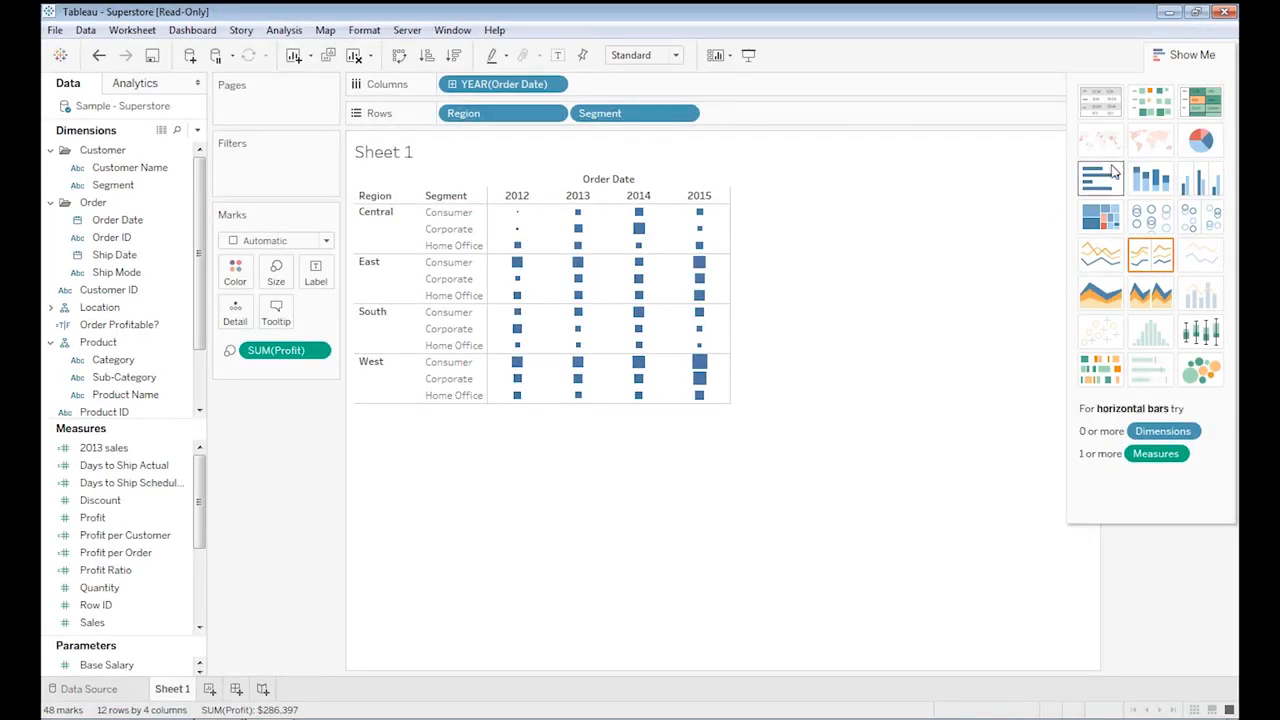
Convert the view into a highlight table with Show Me and inspect a highlighted cell.
{"action": "left_click", "coordinate": [1205, 100]}
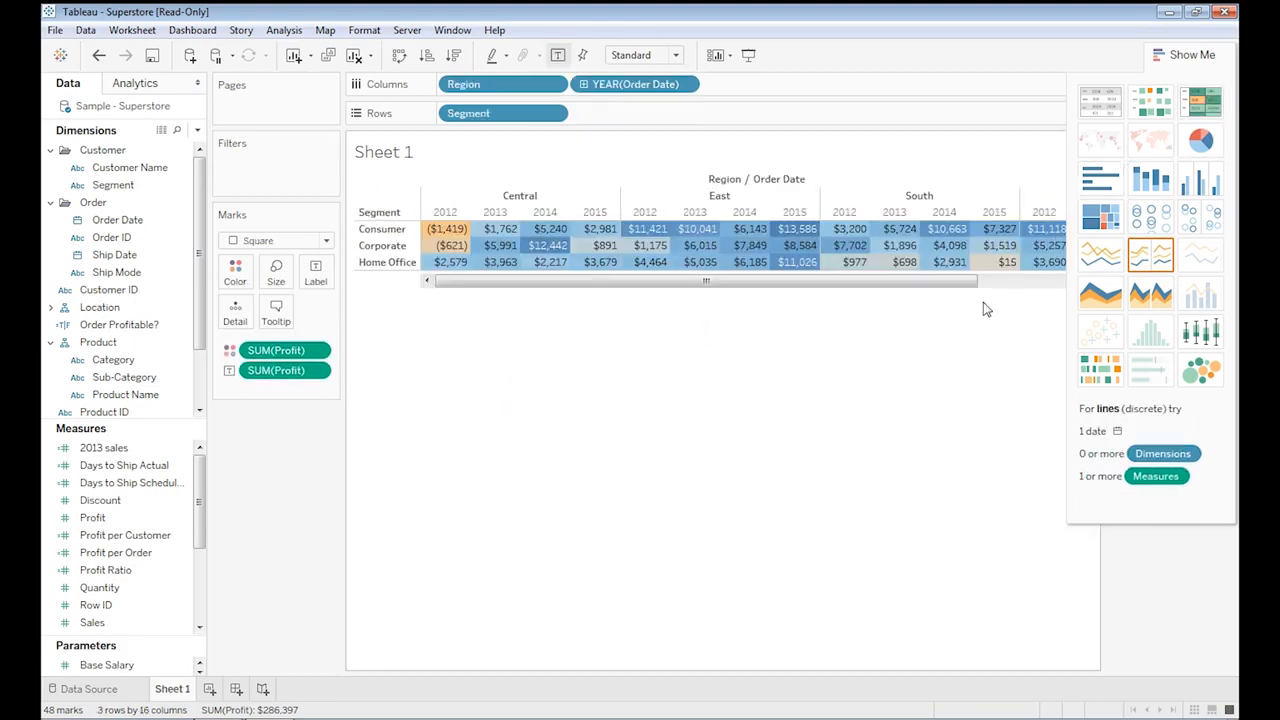
{"action": "left_click_drag", "start_coordinate": [691, 280], "coordinate": [620, 285]}
{"action": "mouse_move", "coordinate": [445, 251]}
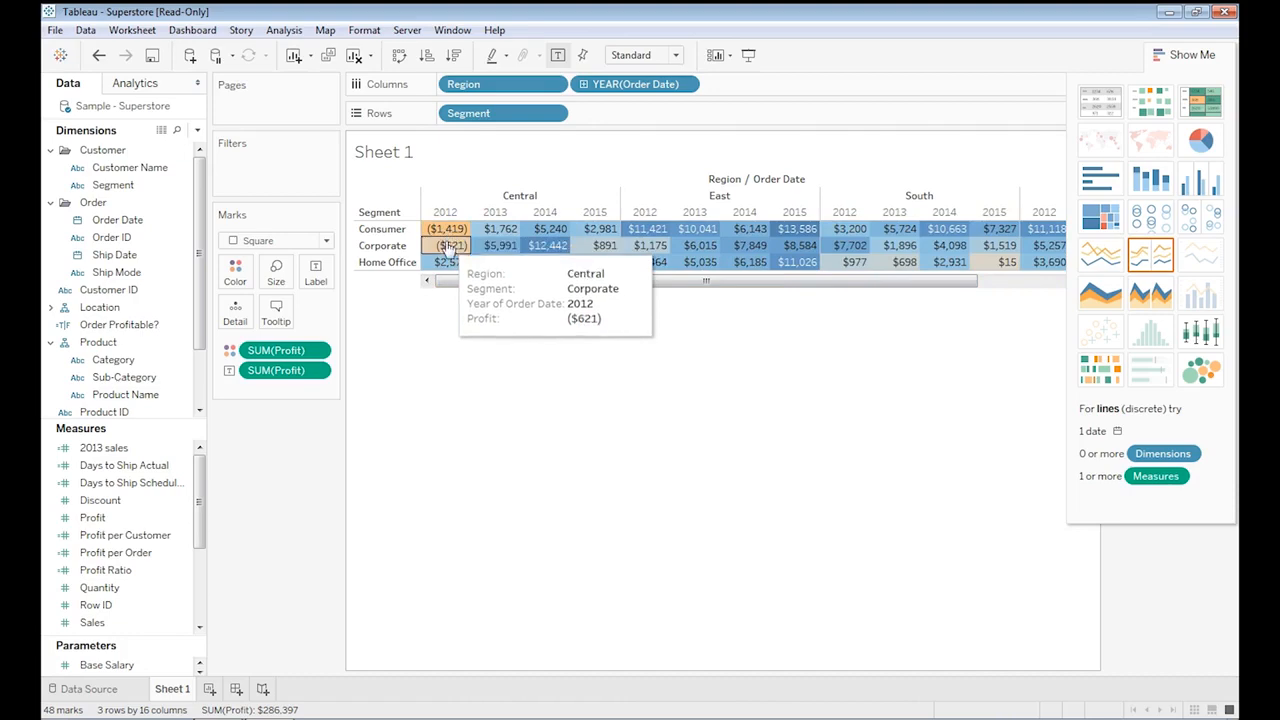
{"action": "mouse_move", "coordinate": [493, 253]}
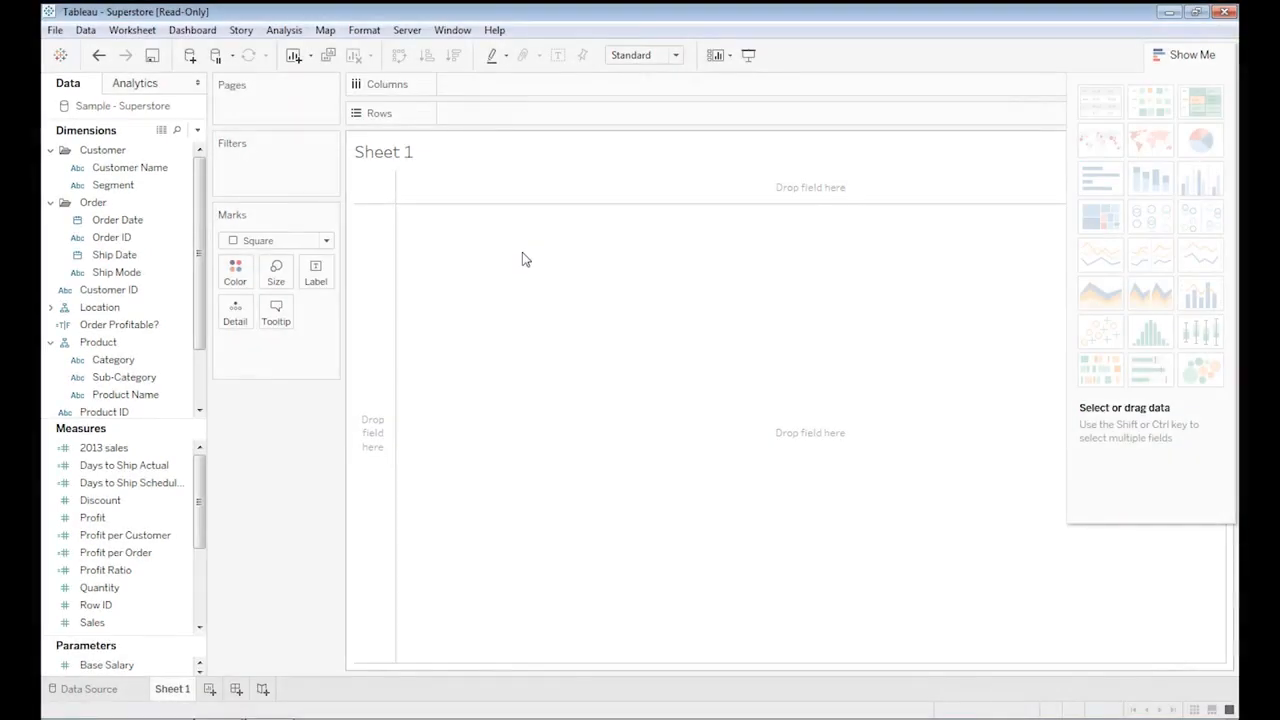
Expand Location, plot State as a map, and switch it to a filled map.
{"action": "left_click", "coordinate": [50, 307]}
{"action": "left_click_drag", "start_coordinate": [180, 342], "coordinate": [523, 325]}
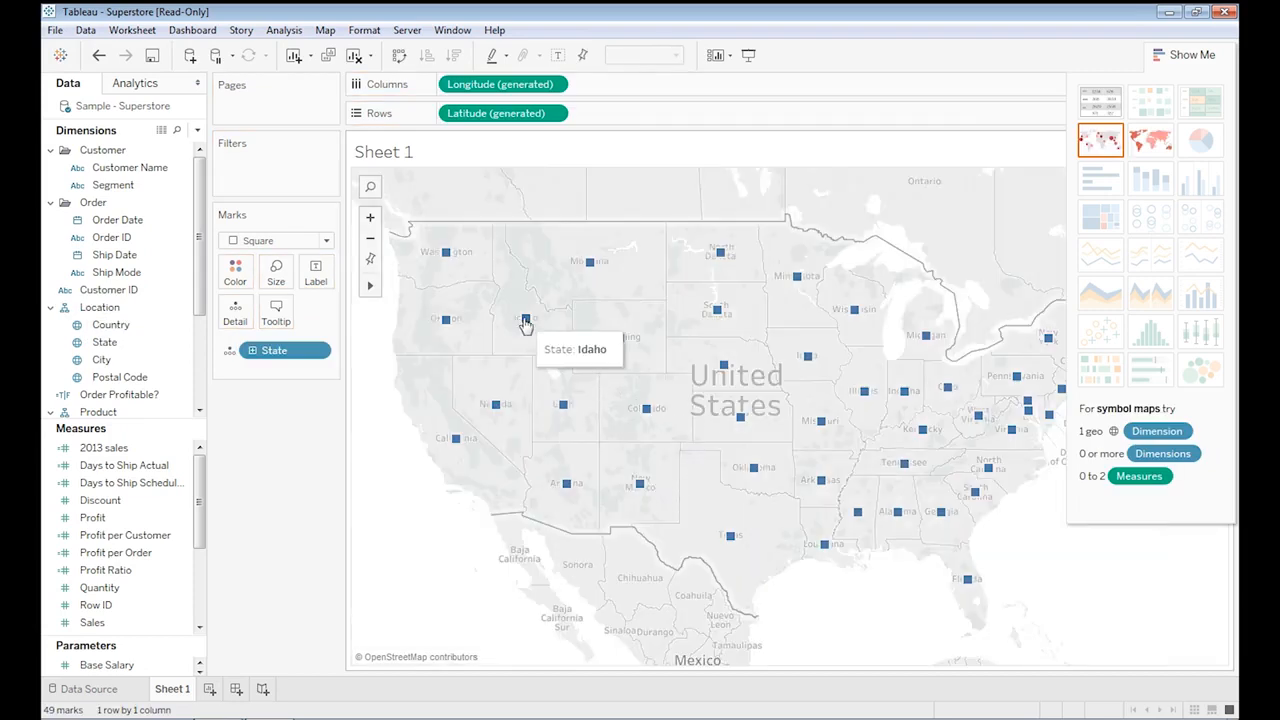
{"action": "mouse_move", "coordinate": [648, 413]}
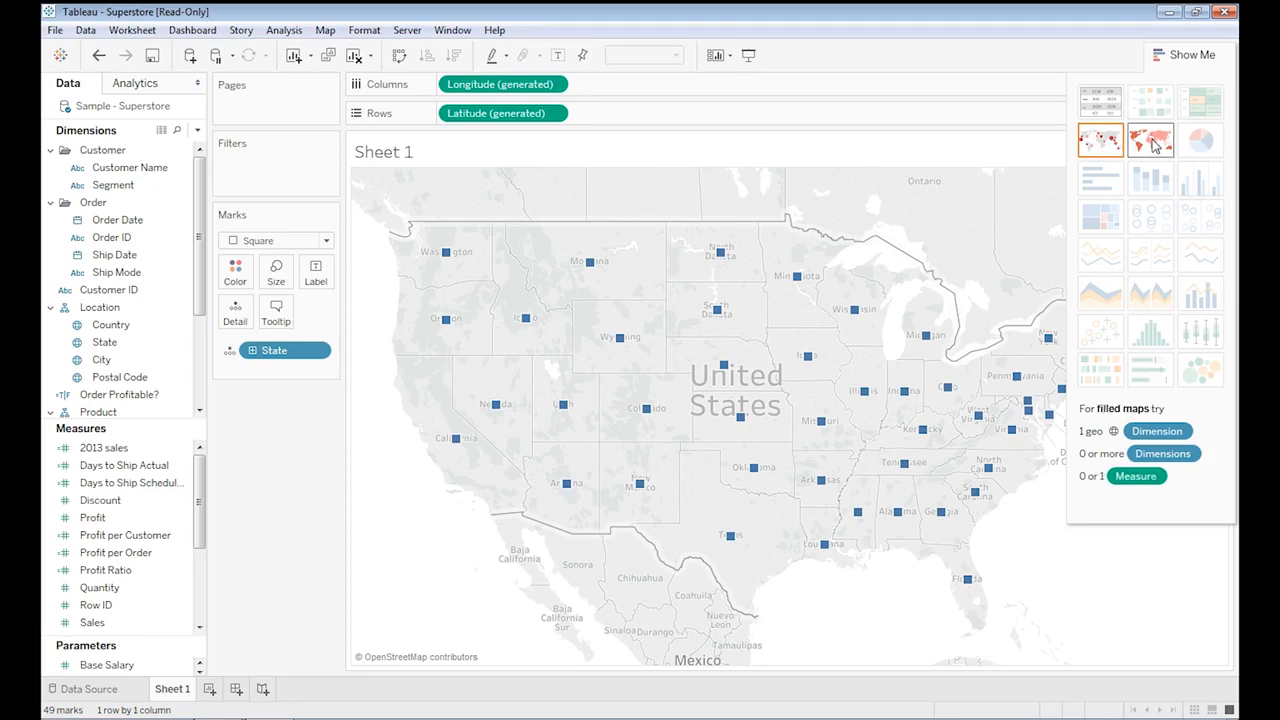
{"action": "left_click", "coordinate": [1155, 145]}
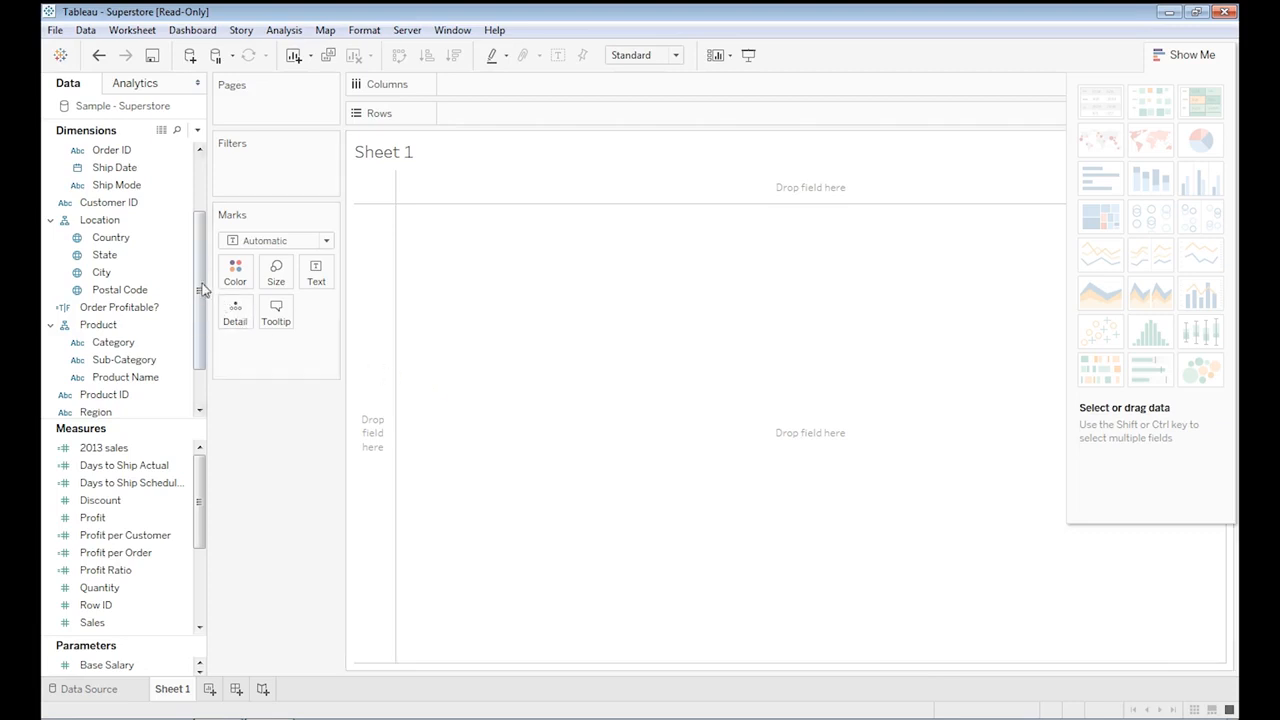
On a cleared sheet, put Region and Segment on Rows and add Profit to the view.
{"action": "scroll", "coordinate": [200, 300], "scroll_direction": "down", "scroll_amount": 1}
{"action": "left_click", "coordinate": [158, 309]}
{"action": "left_click", "coordinate": [96, 360]}
{"action": "left_click_drag", "start_coordinate": [96, 360], "coordinate": [498, 120]}
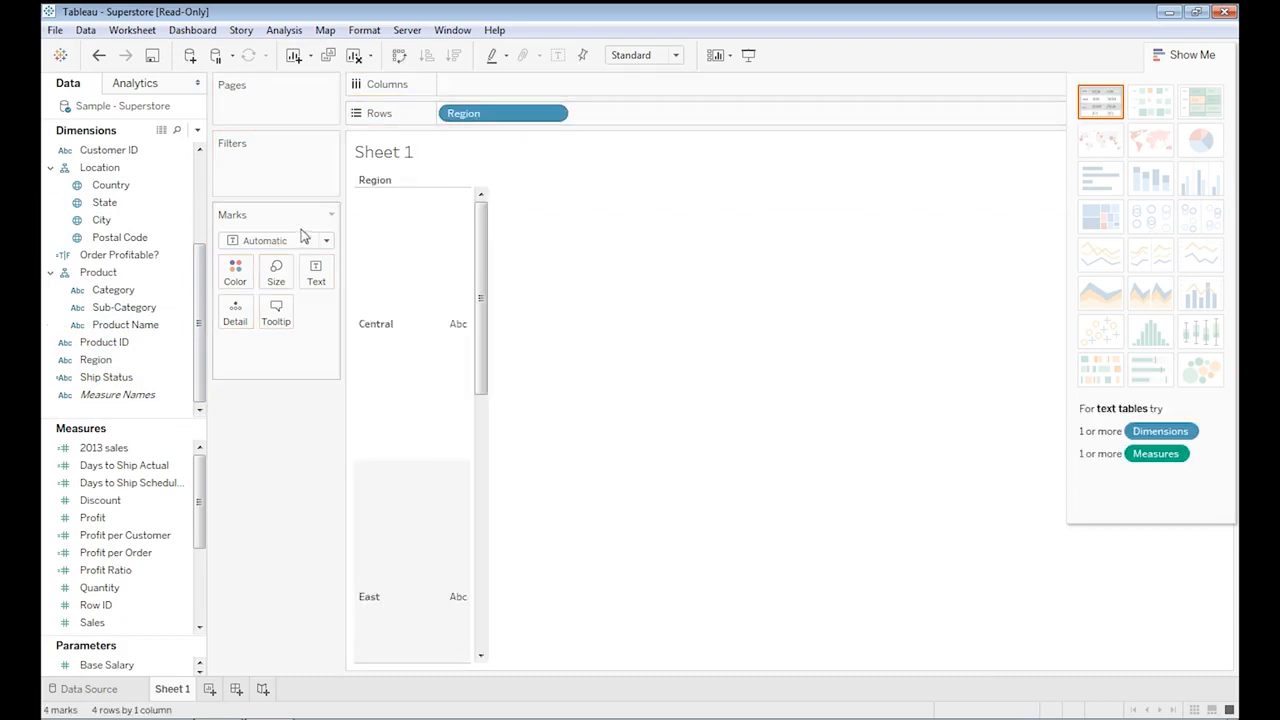
{"action": "scroll", "coordinate": [205, 193], "scroll_direction": "up", "scroll_amount": 3}
{"action": "left_click_drag", "start_coordinate": [120, 185], "coordinate": [636, 121]}
{"action": "left_click_drag", "start_coordinate": [115, 518], "coordinate": [507, 347]}
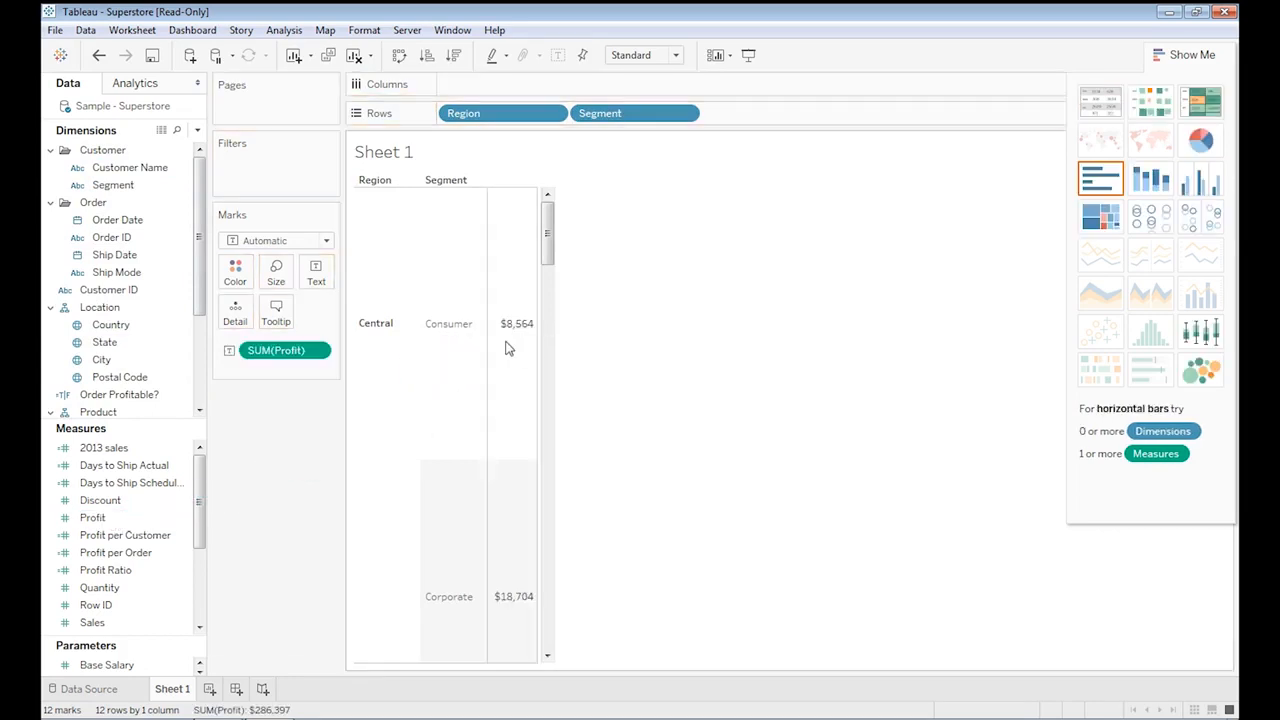
Switch to horizontal bars and color the bars by Category.
{"action": "left_click", "coordinate": [1101, 180]}
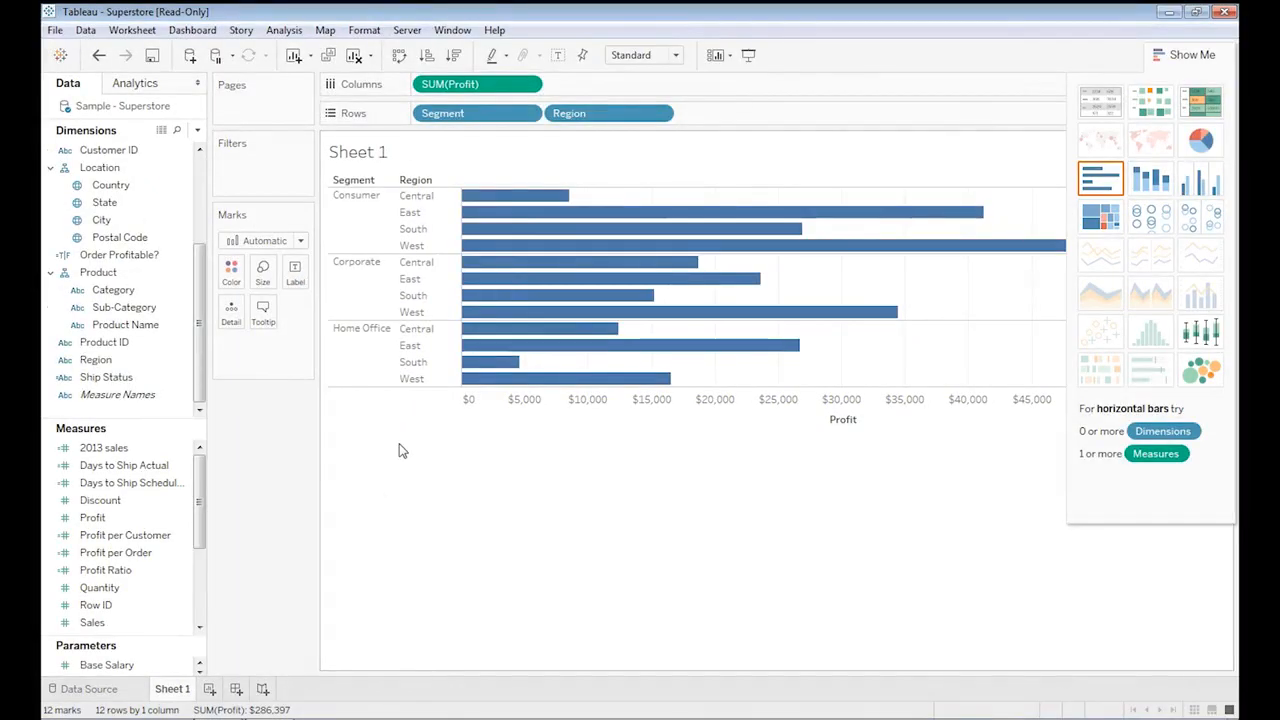
{"action": "left_click", "coordinate": [140, 308]}
{"action": "left_click_drag", "start_coordinate": [125, 290], "coordinate": [232, 270]}
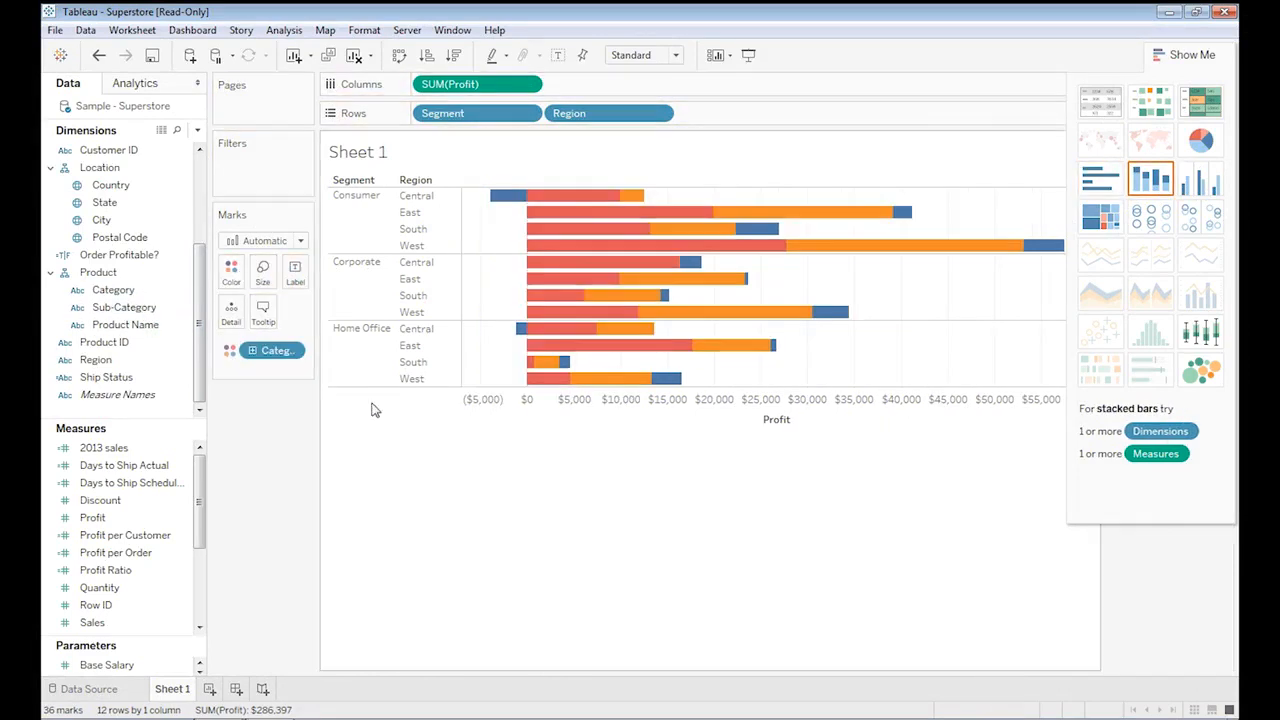
{"action": "mouse_move", "coordinate": [628, 383]}
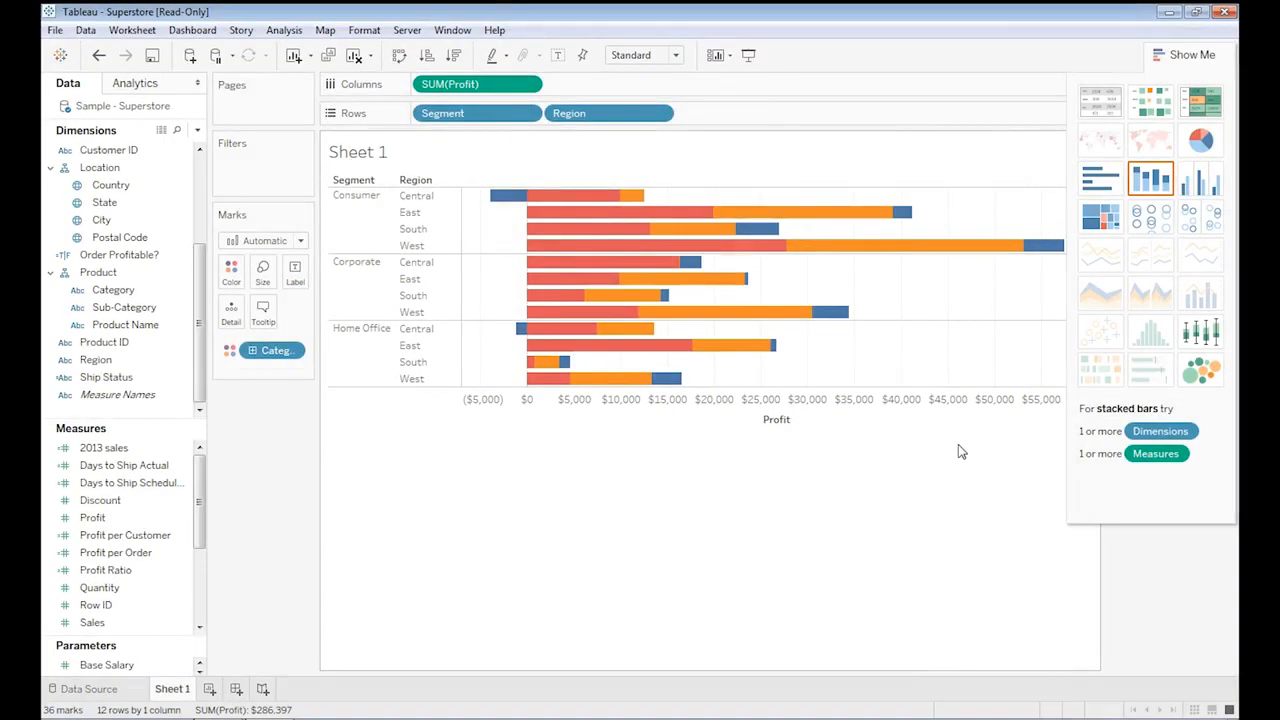
Change the chart to side-by-side bars and inspect a bar's profit details.
{"action": "left_click", "coordinate": [1215, 185]}
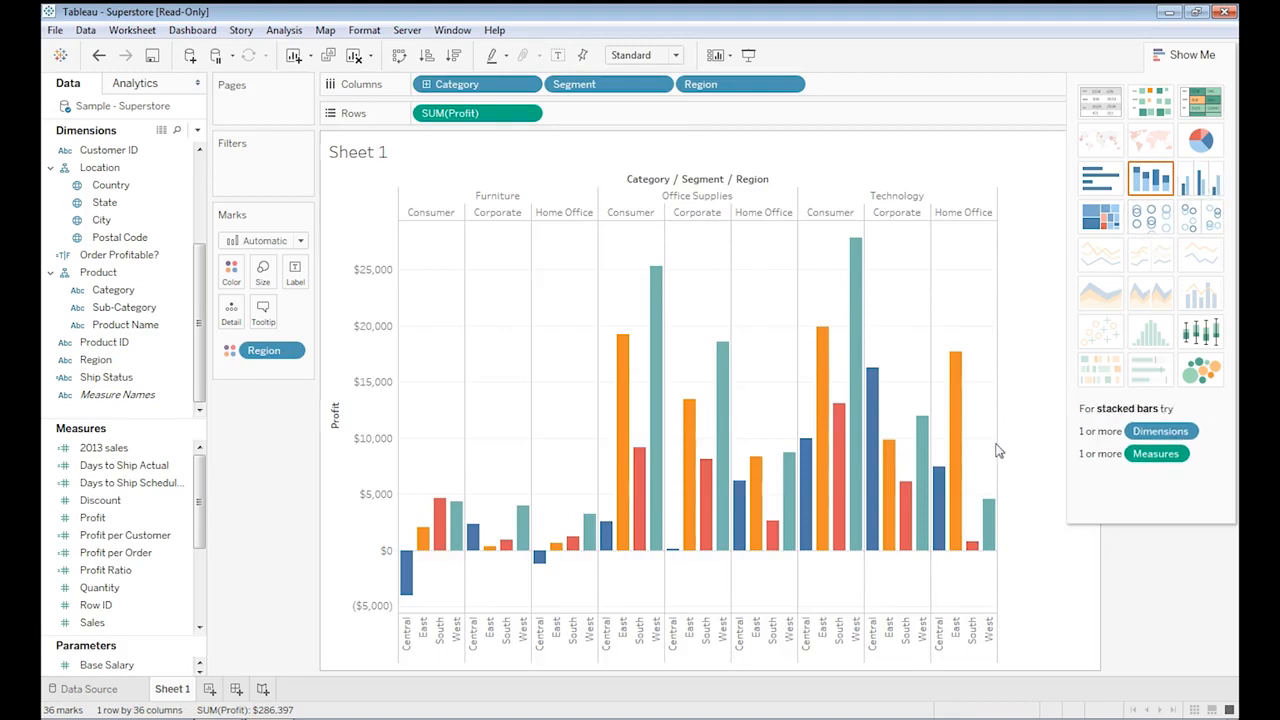
{"action": "mouse_move", "coordinate": [903, 497]}
{"action": "mouse_move", "coordinate": [455, 526]}
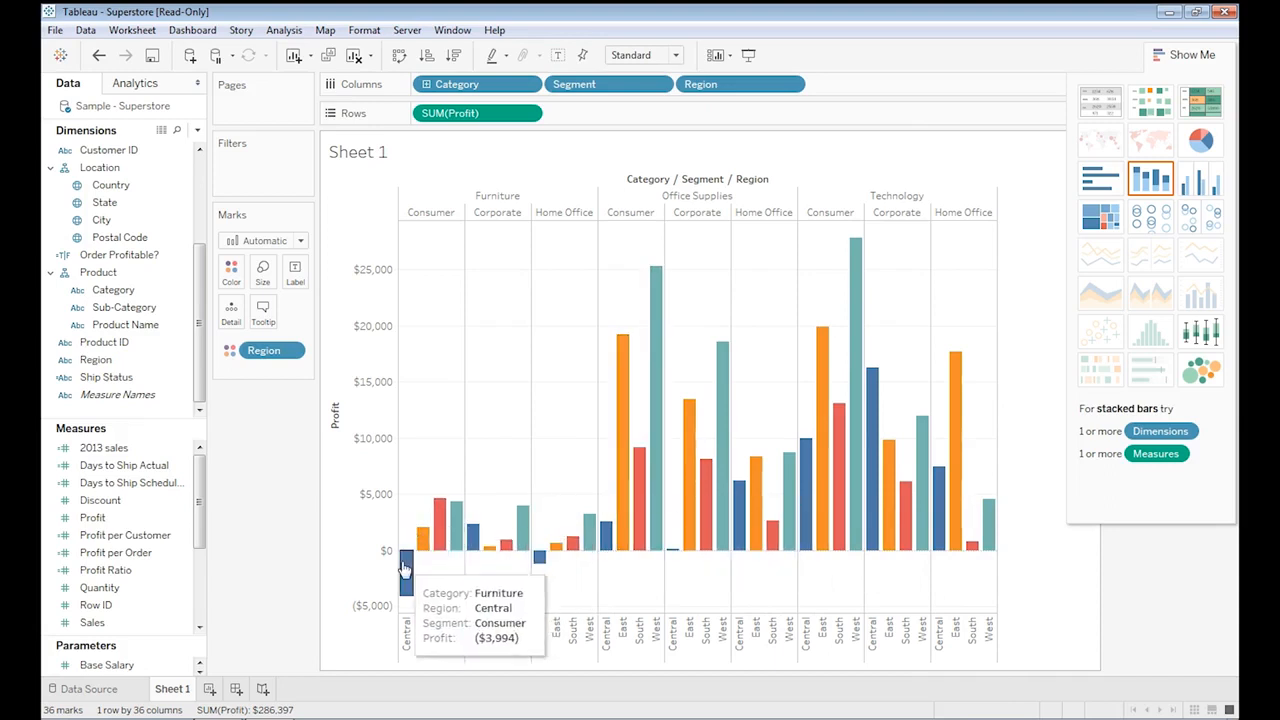
{"action": "mouse_move", "coordinate": [421, 538]}
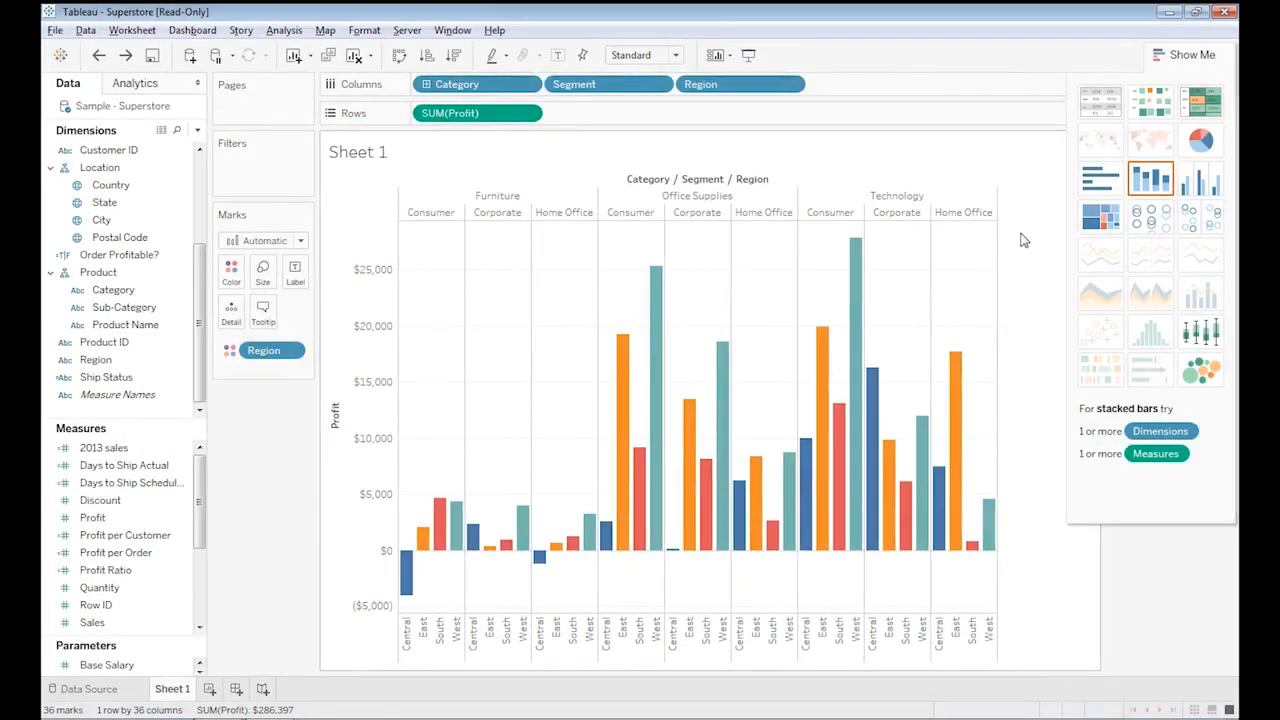
Try a treemap, then change the chart to a circle view and widen the chart area.
{"action": "left_click", "coordinate": [1109, 219]}
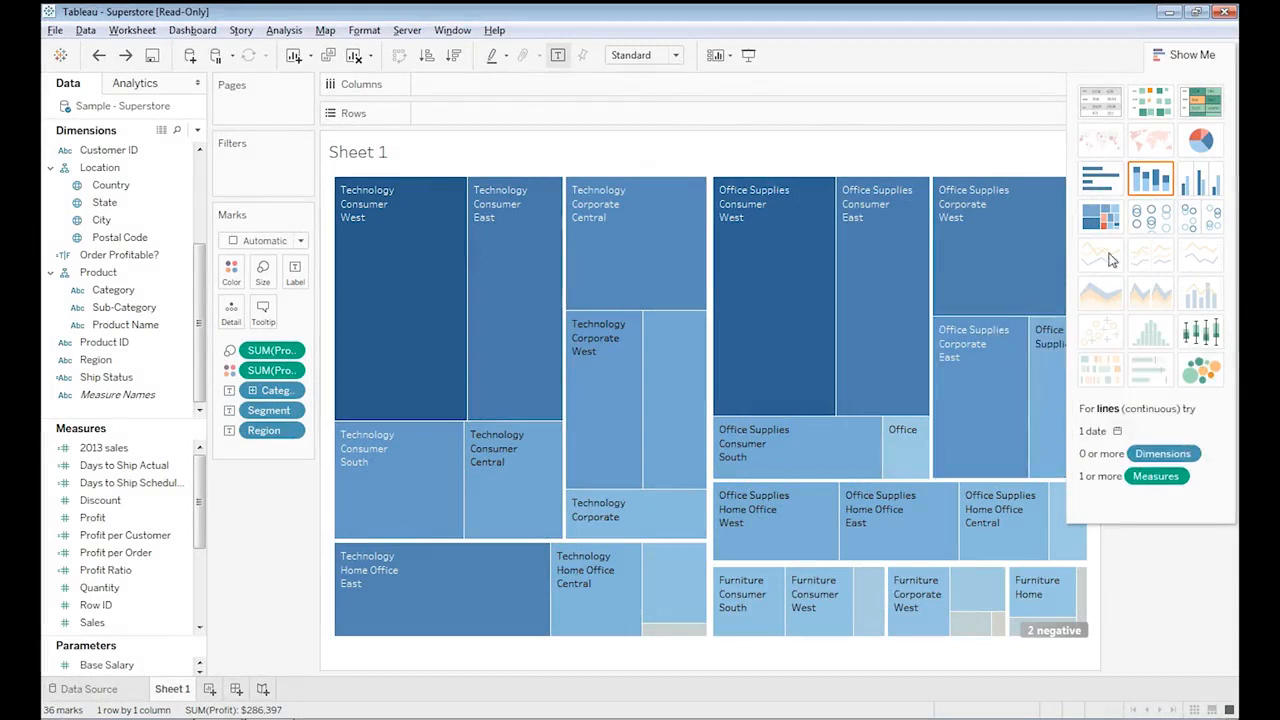
{"action": "left_click", "coordinate": [1150, 220]}
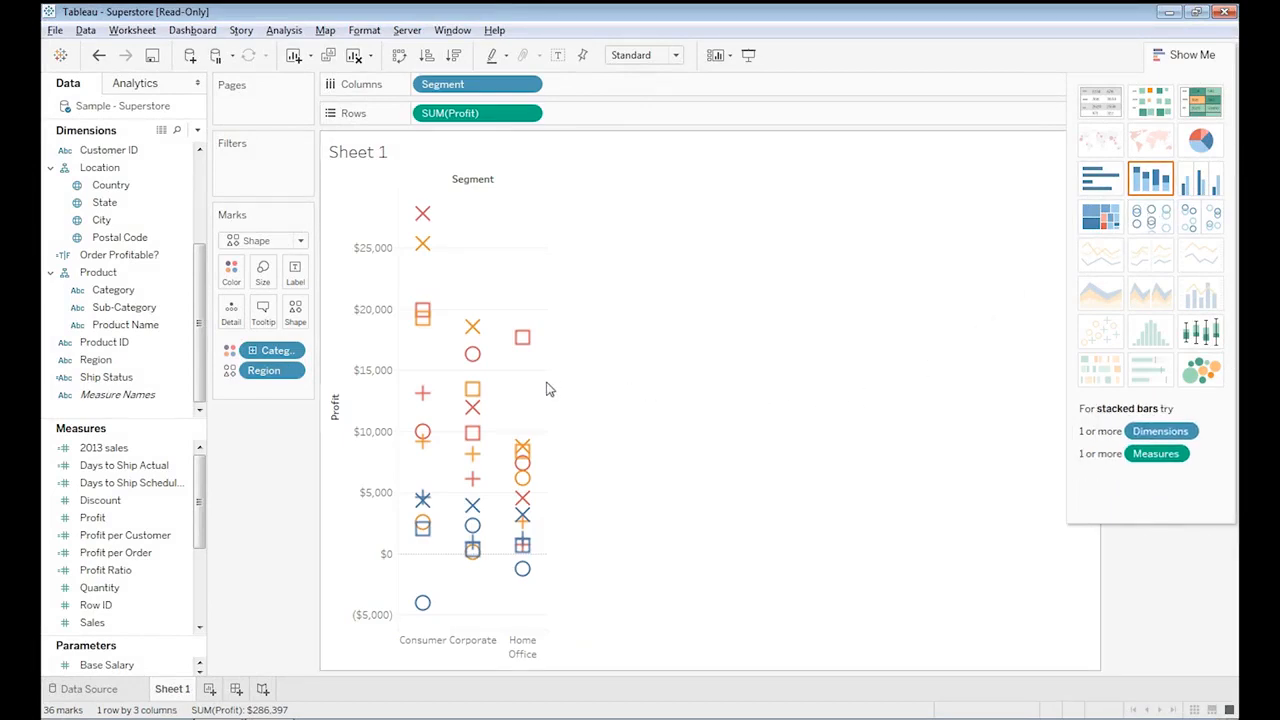
{"action": "left_click_drag", "start_coordinate": [548, 389], "coordinate": [735, 382]}
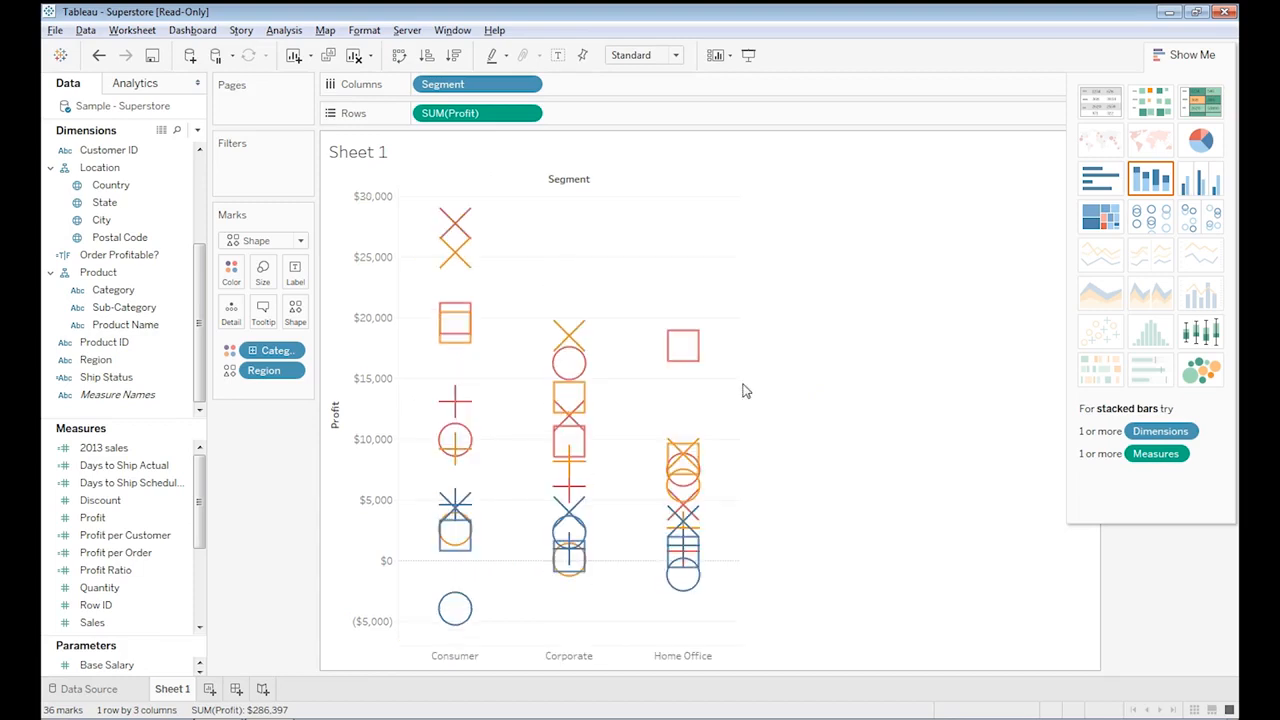
{"action": "mouse_move", "coordinate": [688, 487]}
Add Region to Size for the circle view marks and inspect a mark.
{"action": "left_click_drag", "start_coordinate": [96, 359], "coordinate": [262, 278]}
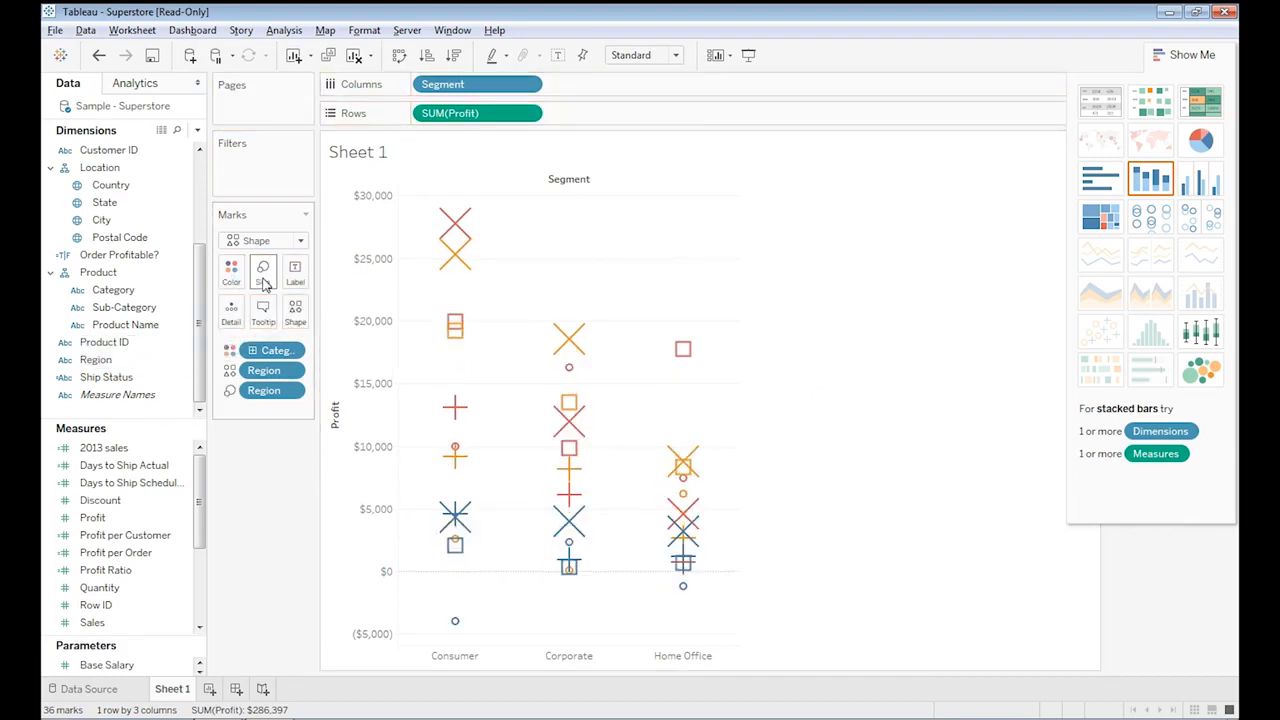
{"action": "mouse_move", "coordinate": [459, 428]}
{"action": "mouse_move", "coordinate": [569, 374]}
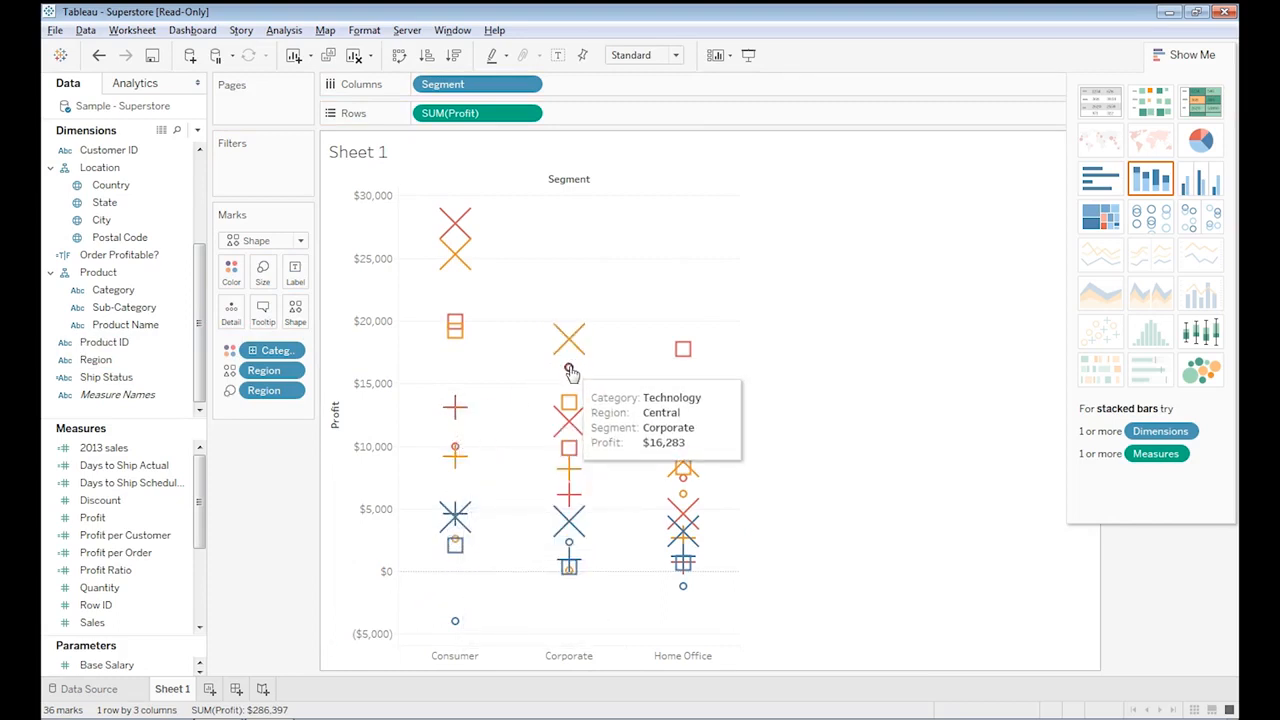
{"action": "mouse_move", "coordinate": [566, 520]}
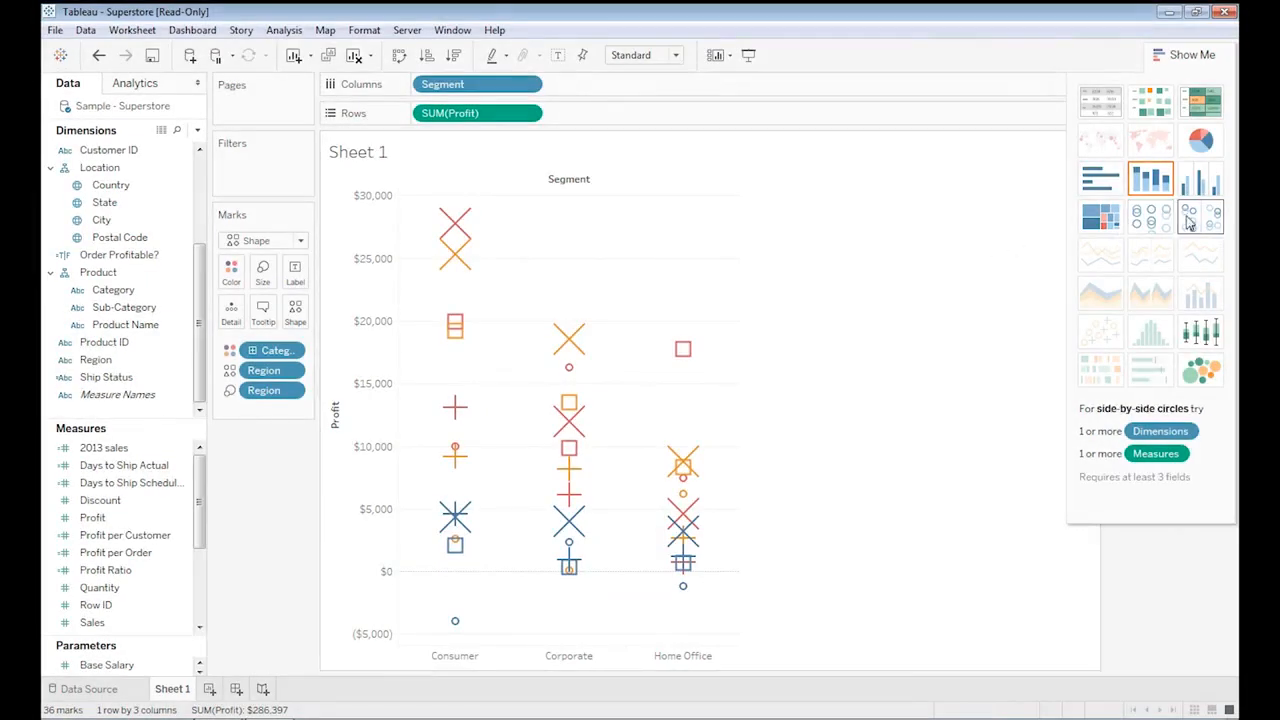
Switch the chart to side-by-side circles and inspect a circle's details.
{"action": "left_click", "coordinate": [1207, 222]}
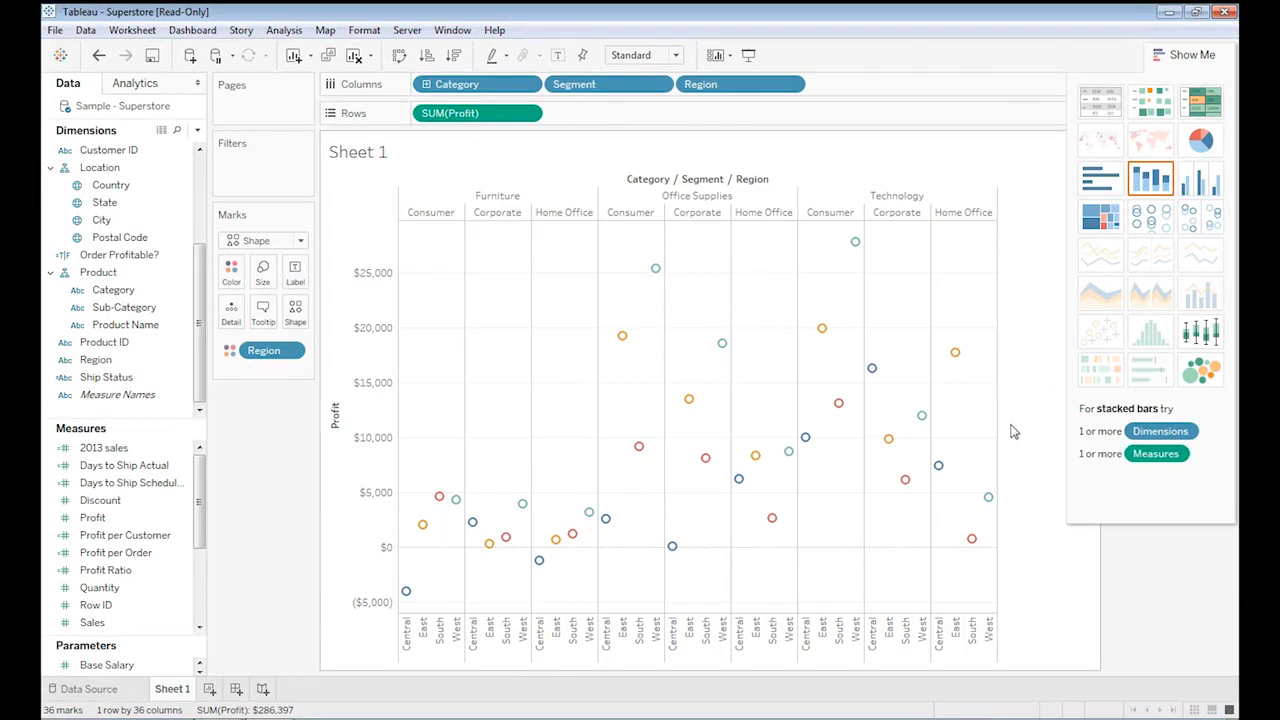
{"action": "mouse_move", "coordinate": [922, 418]}
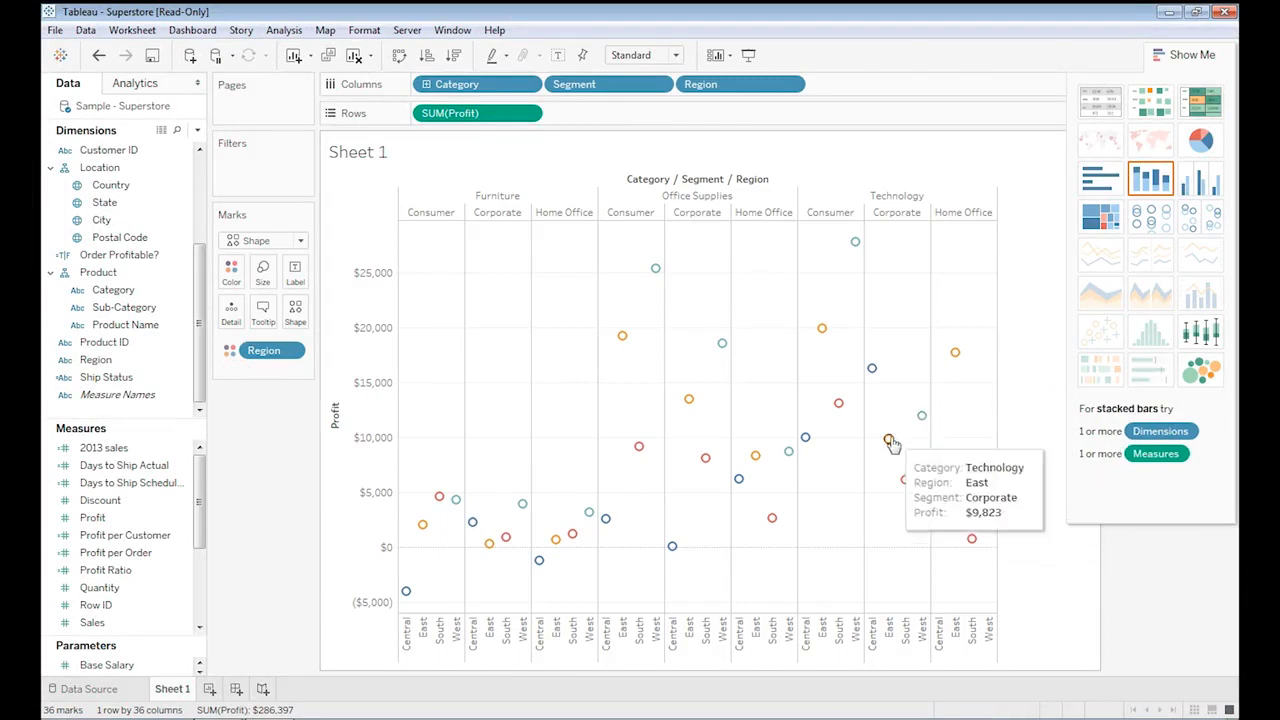
Build a text table with the year of Order Date on Columns, Segment on Rows and Profit as text.
{"action": "mouse_move", "coordinate": [839, 406]}
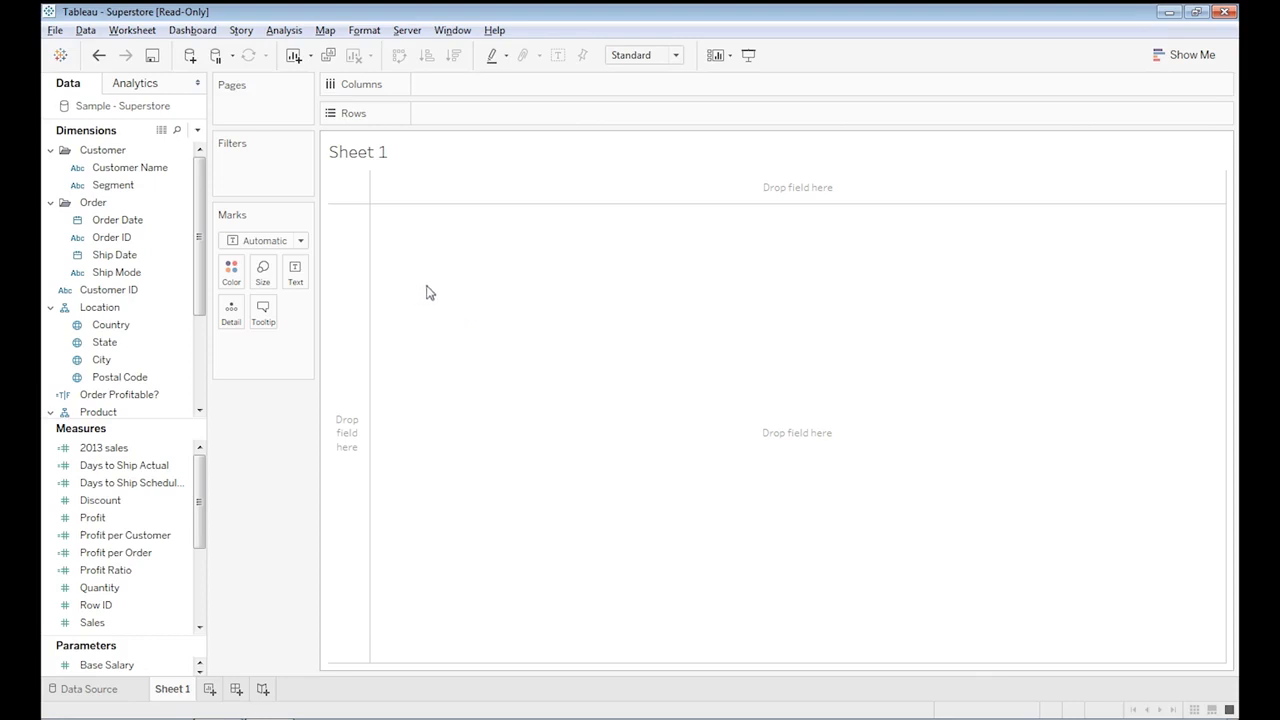
{"action": "left_click_drag", "start_coordinate": [120, 220], "coordinate": [445, 88]}
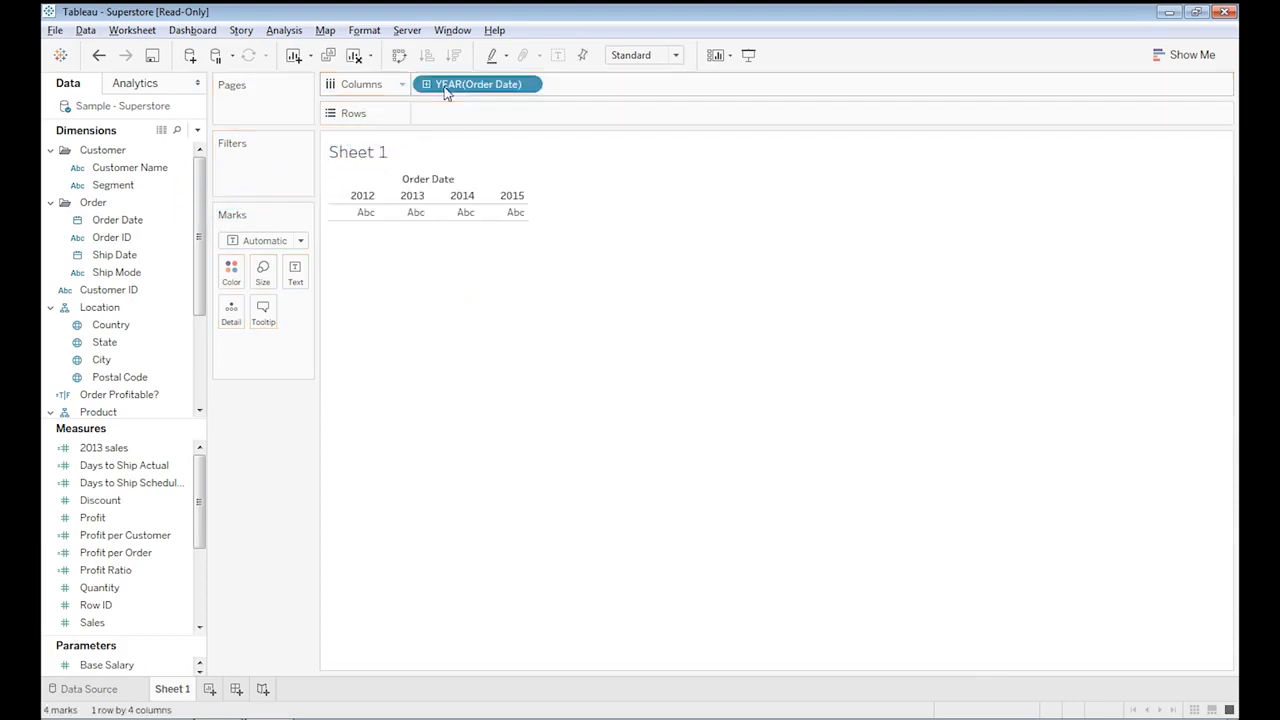
{"action": "left_click_drag", "start_coordinate": [113, 185], "coordinate": [522, 116]}
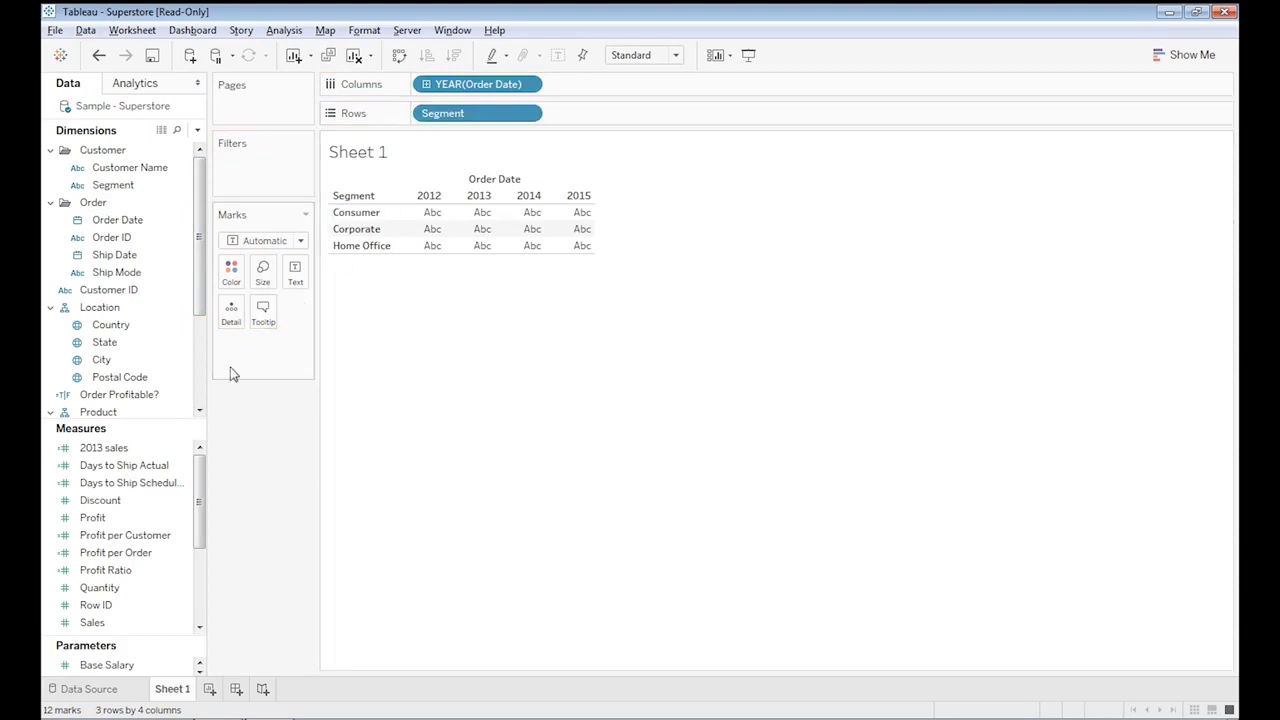
{"action": "left_click_drag", "start_coordinate": [118, 517], "coordinate": [462, 247]}
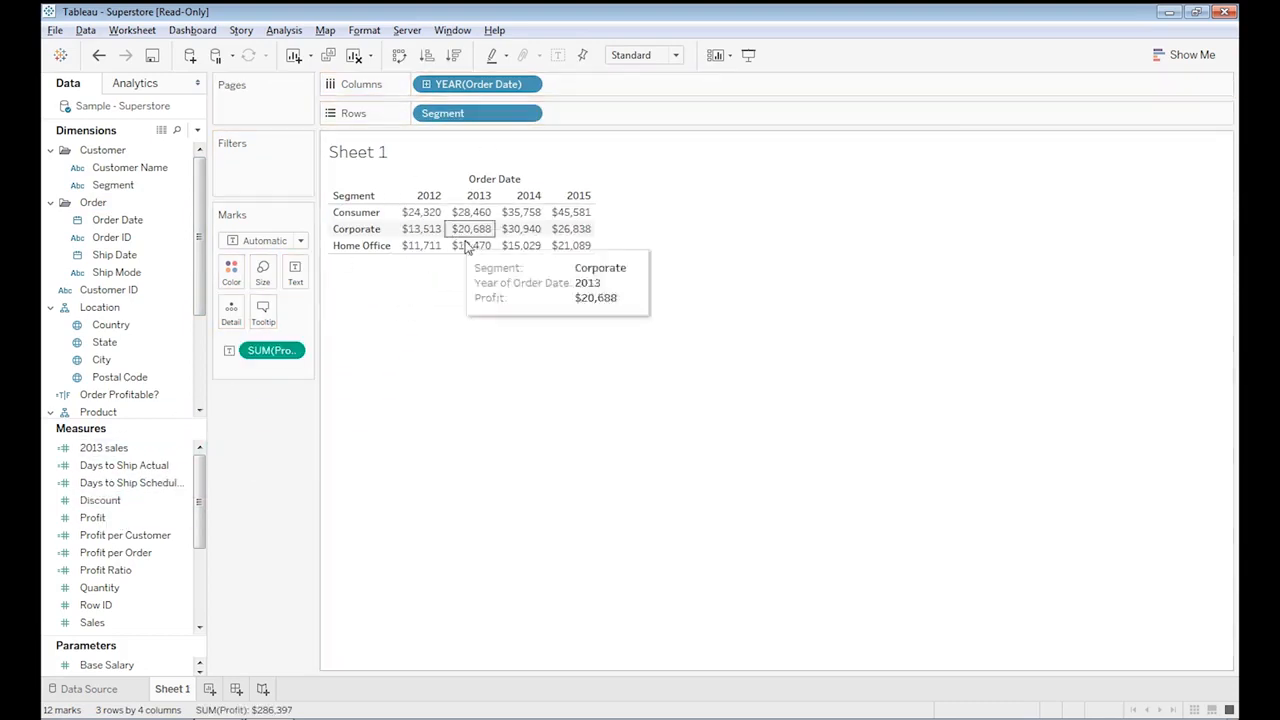
Convert the table into a continuous line chart of profit by segment.
{"action": "left_click", "coordinate": [1184, 54]}
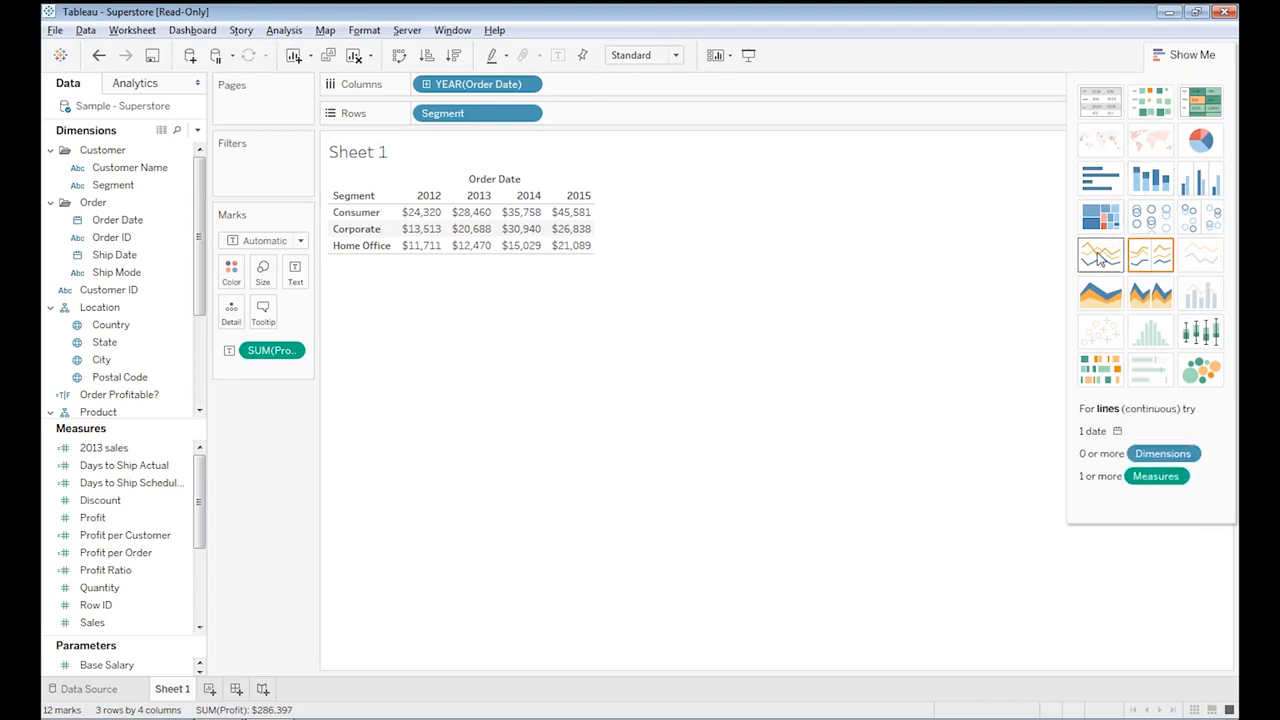
{"action": "left_click", "coordinate": [1100, 256]}
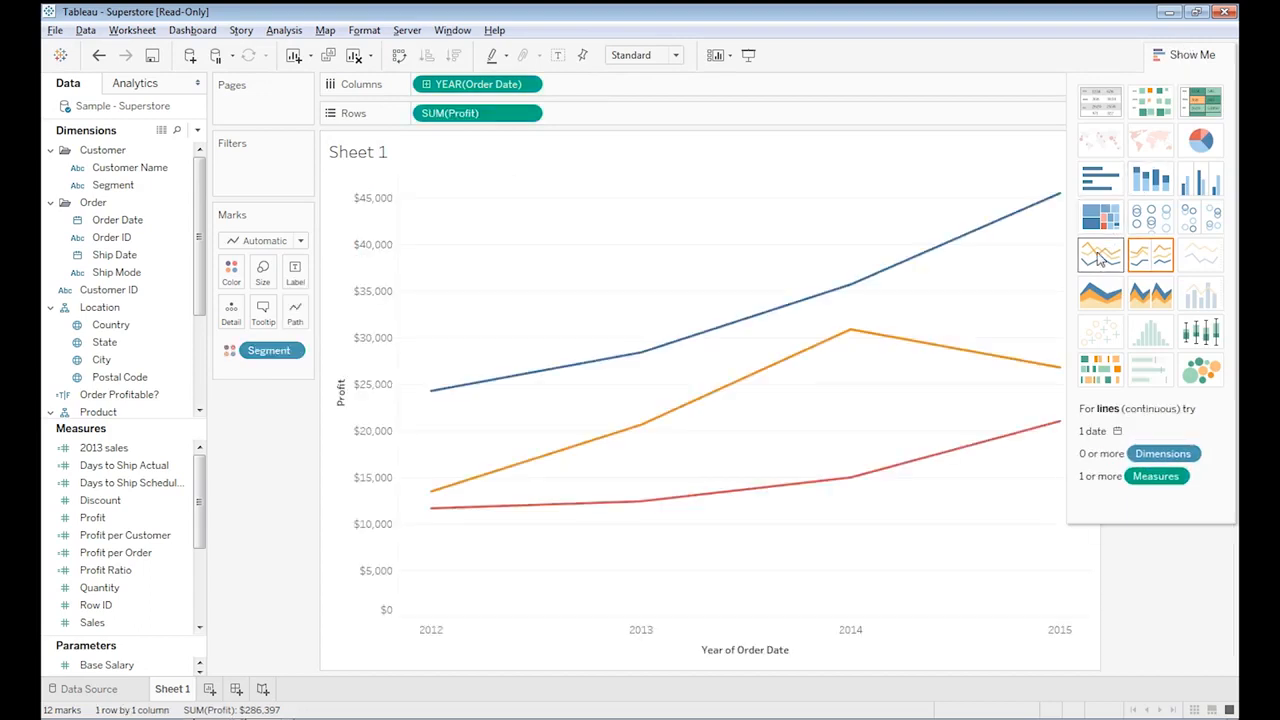
{"action": "left_click", "coordinate": [1193, 54]}
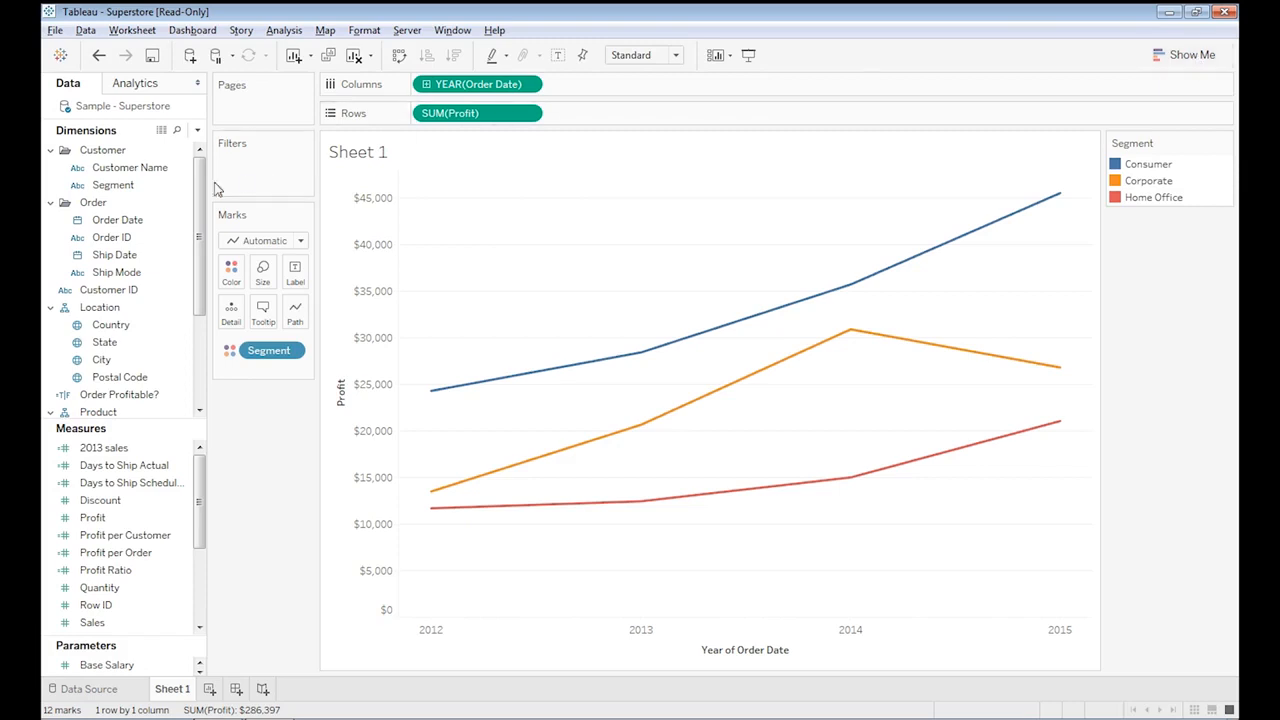
Build a chart with the year of Order Date on Columns and Profit and Sales on Rows.
{"action": "scroll", "coordinate": [170, 265], "scroll_direction": "down", "scroll_amount": 3}
{"action": "left_click_drag", "start_coordinate": [120, 360], "coordinate": [416, 86]}
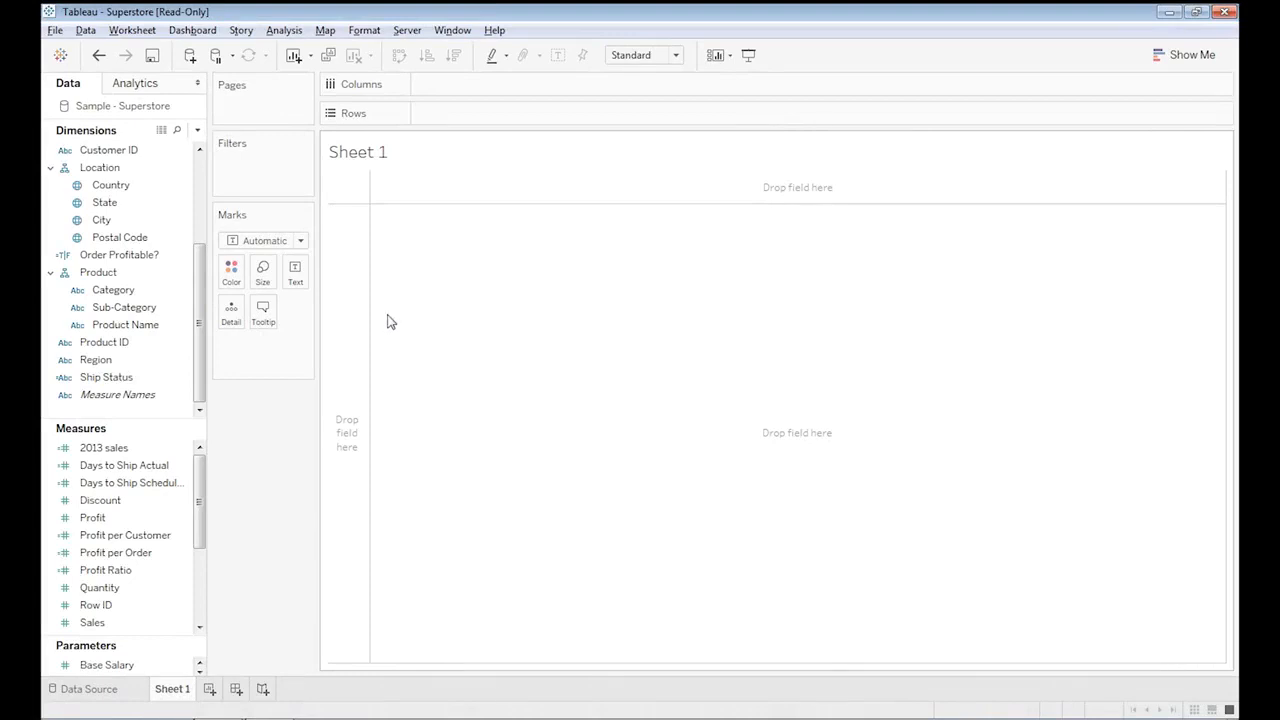
{"action": "left_click", "coordinate": [200, 164]}
{"action": "left_click", "coordinate": [110, 222]}
{"action": "left_click_drag", "start_coordinate": [110, 222], "coordinate": [425, 86]}
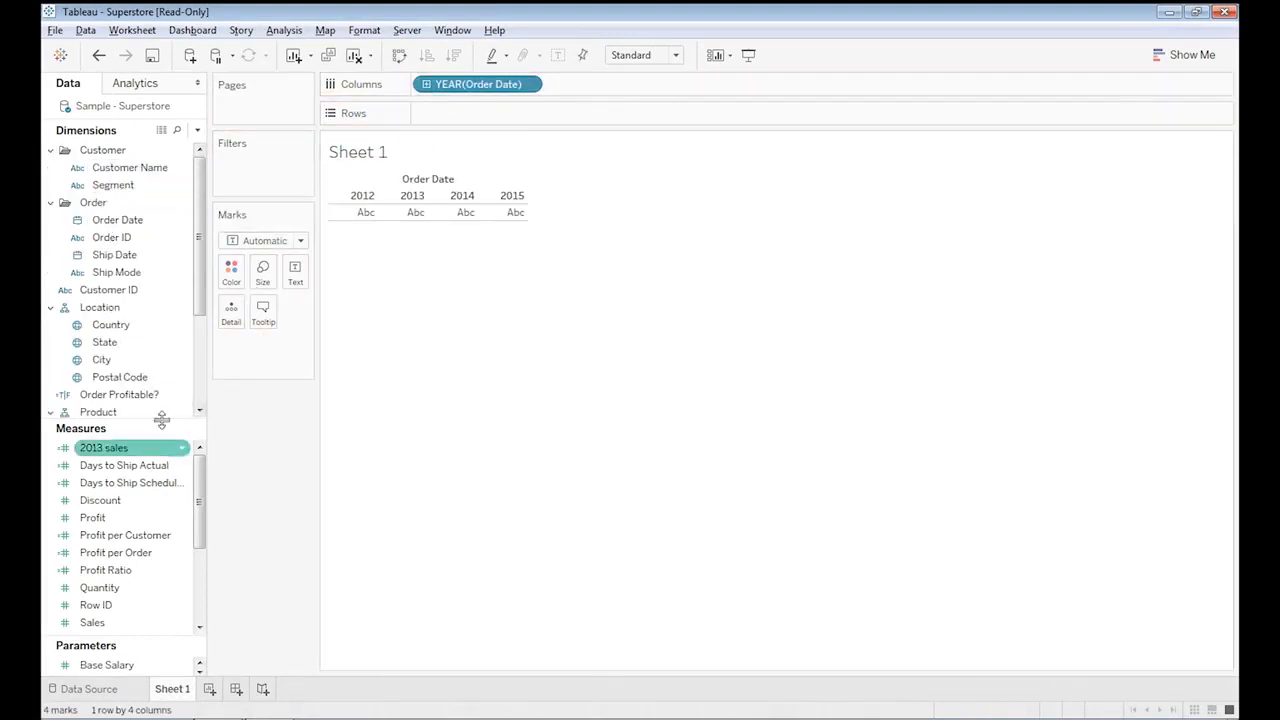
{"action": "left_click_drag", "start_coordinate": [92, 517], "coordinate": [451, 115]}
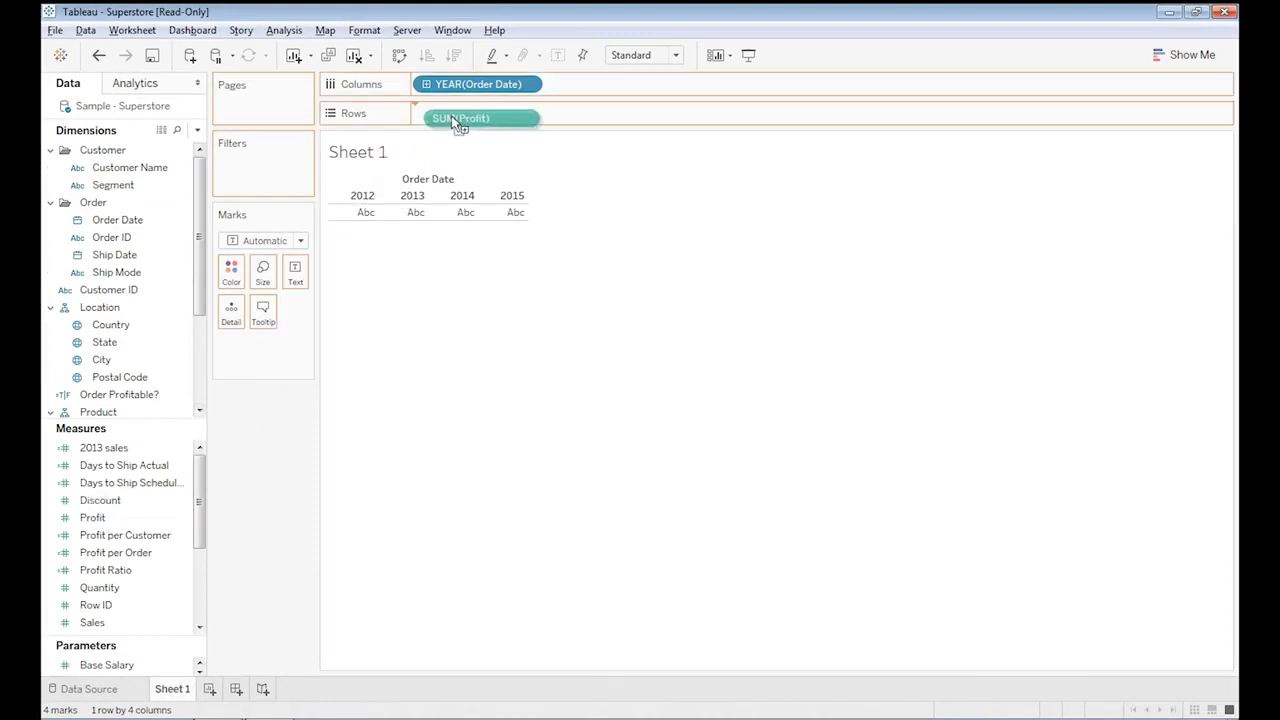
{"action": "left_click_drag", "start_coordinate": [92, 622], "coordinate": [622, 117]}
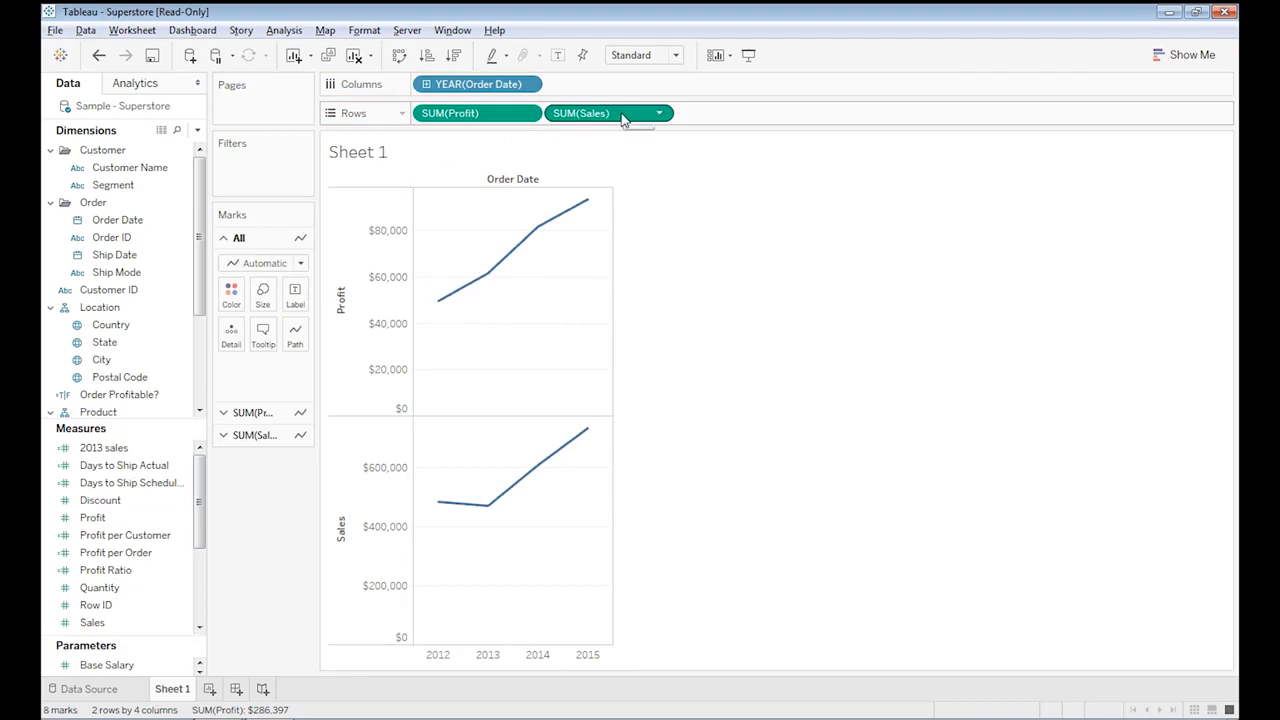
Change the chart to dual lines so Profit and Sales share one pane.
{"action": "left_click", "coordinate": [1185, 55]}
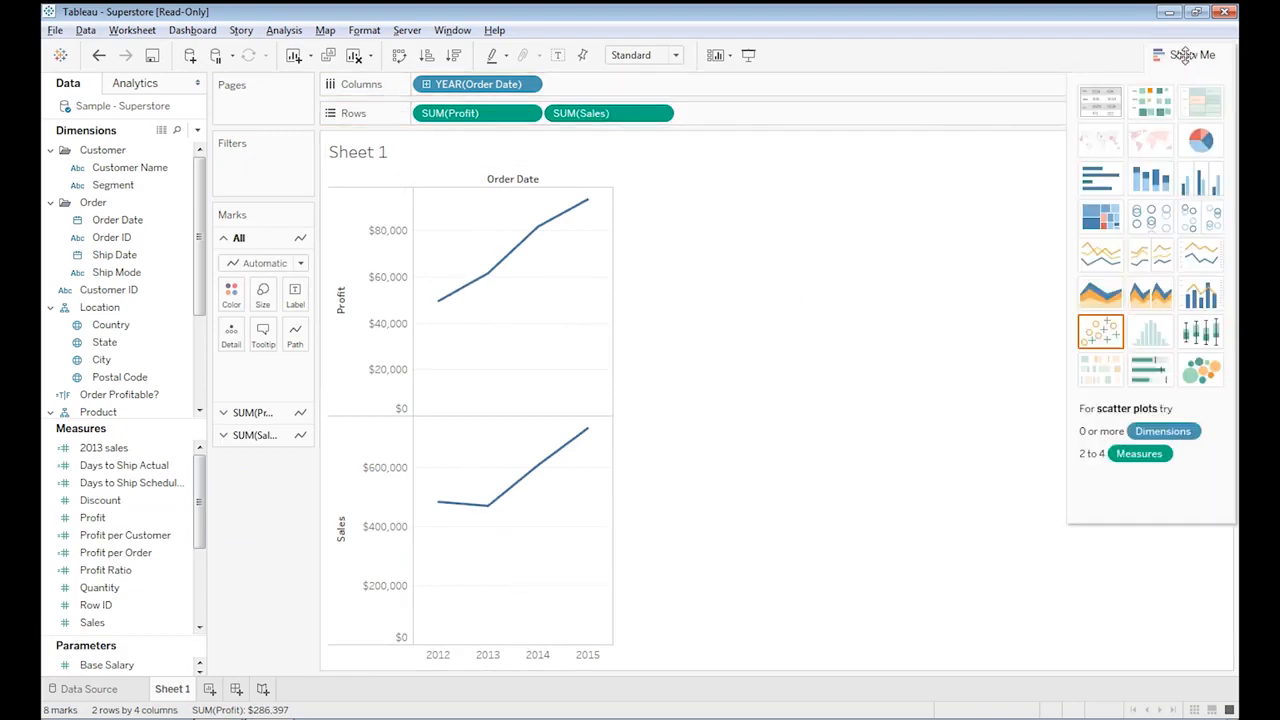
{"action": "left_click", "coordinate": [1207, 260]}
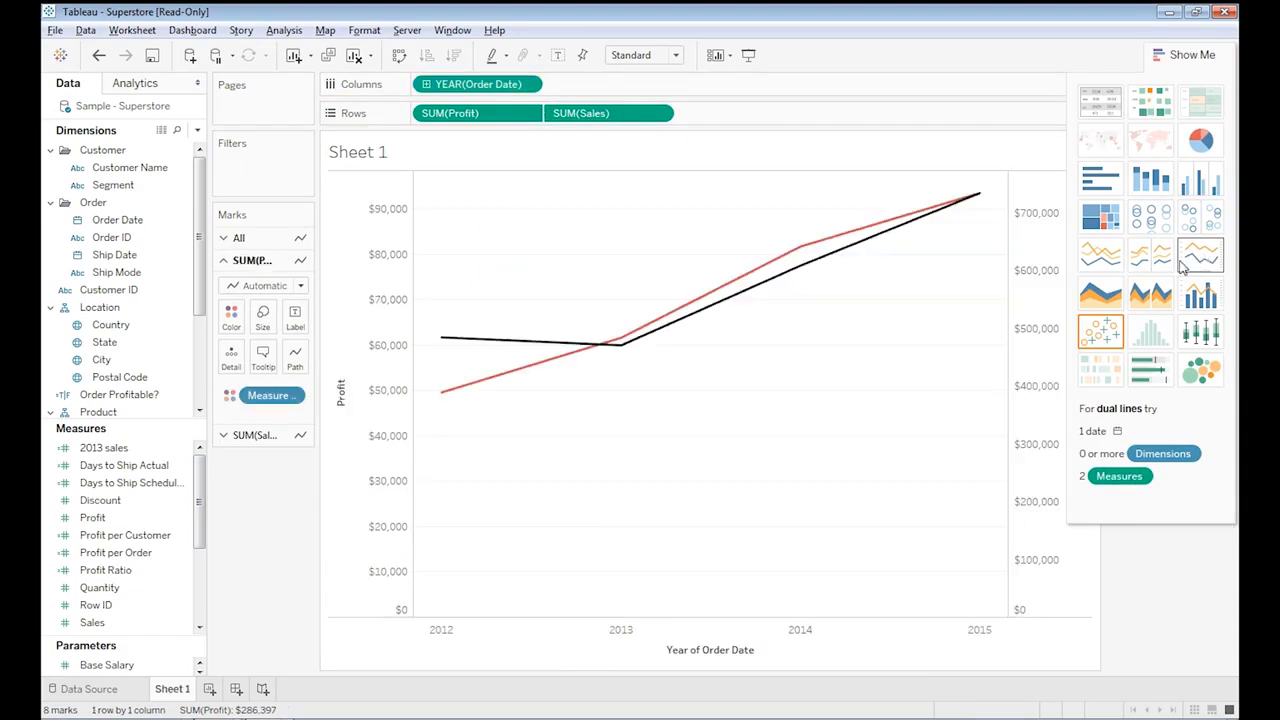
{"action": "left_click", "coordinate": [1180, 56]}
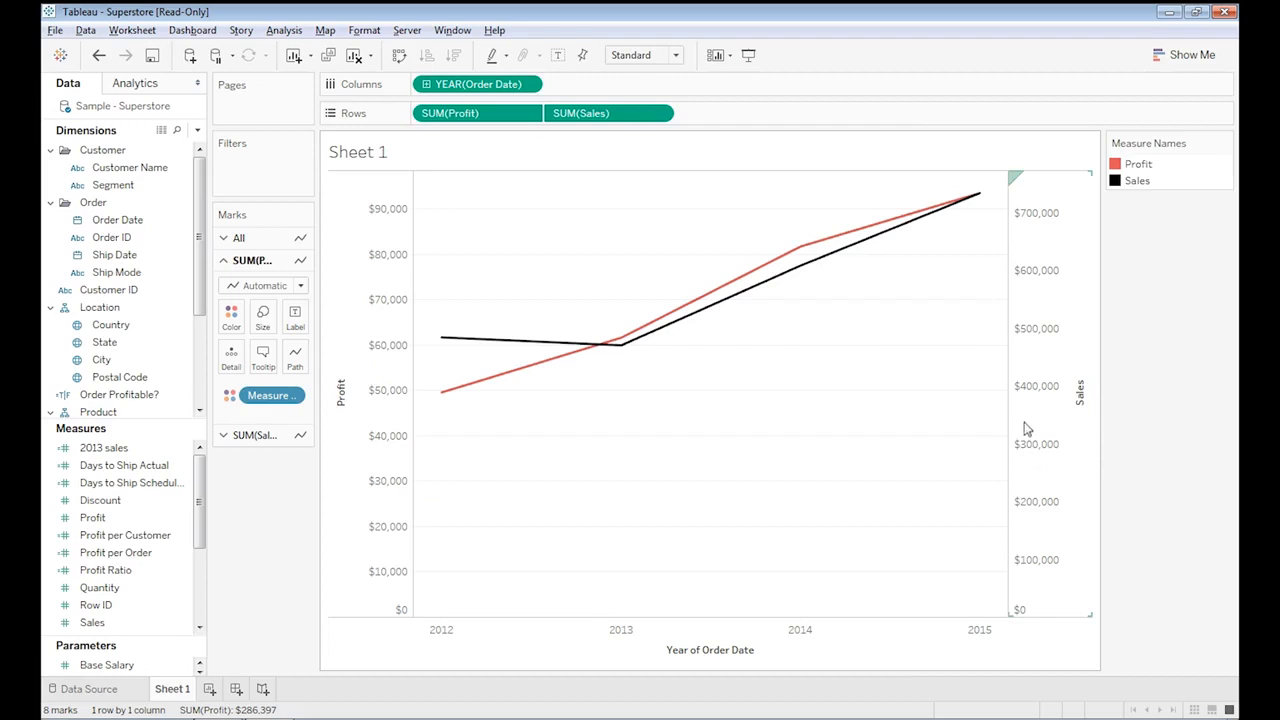
Synchronize the Sales axis with the Profit axis.
{"action": "right_click", "coordinate": [1033, 330]}
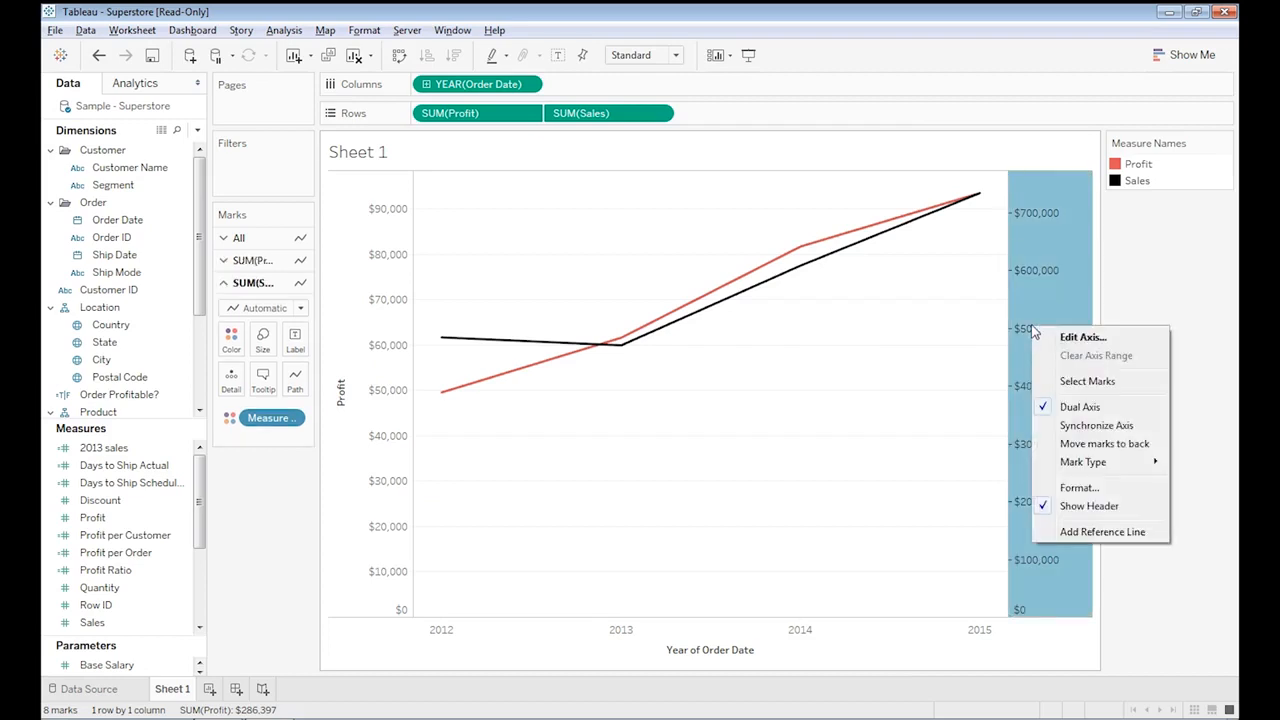
{"action": "left_click", "coordinate": [1138, 428]}
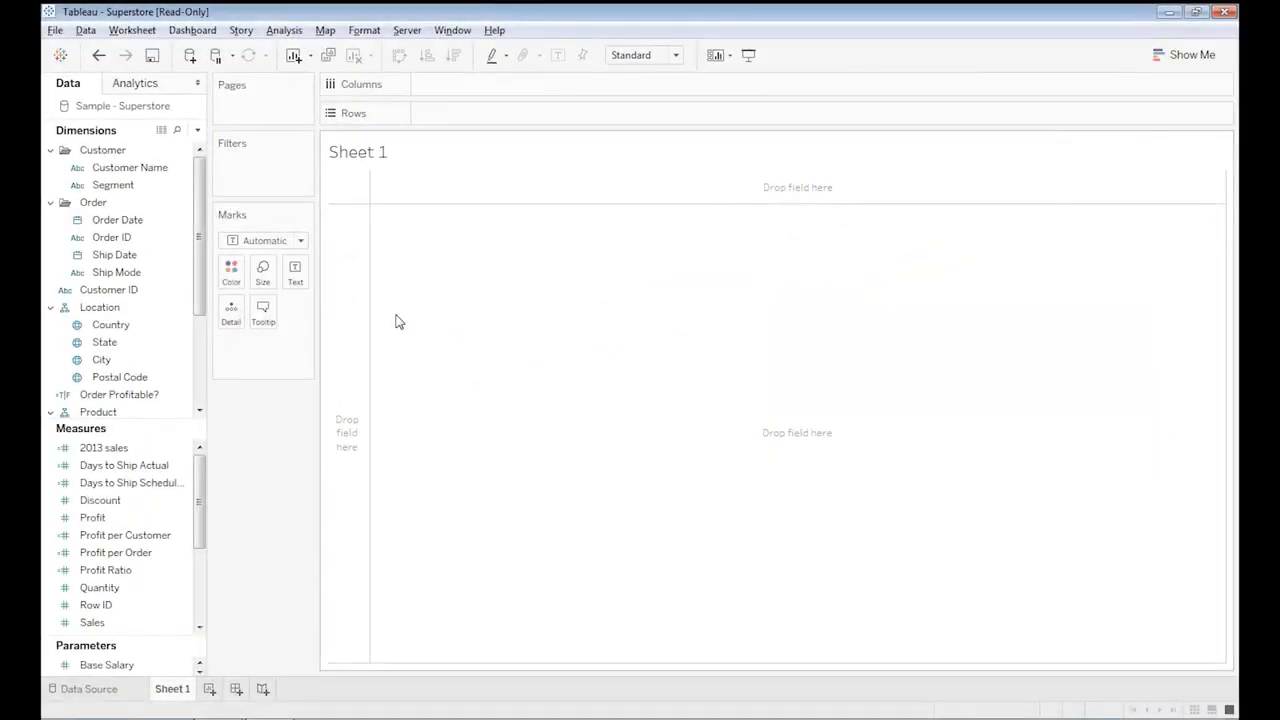
Build a new text table with the year of Order Date on Columns, Segment on Rows and Profit as text.
{"action": "left_click_drag", "start_coordinate": [135, 222], "coordinate": [460, 87]}
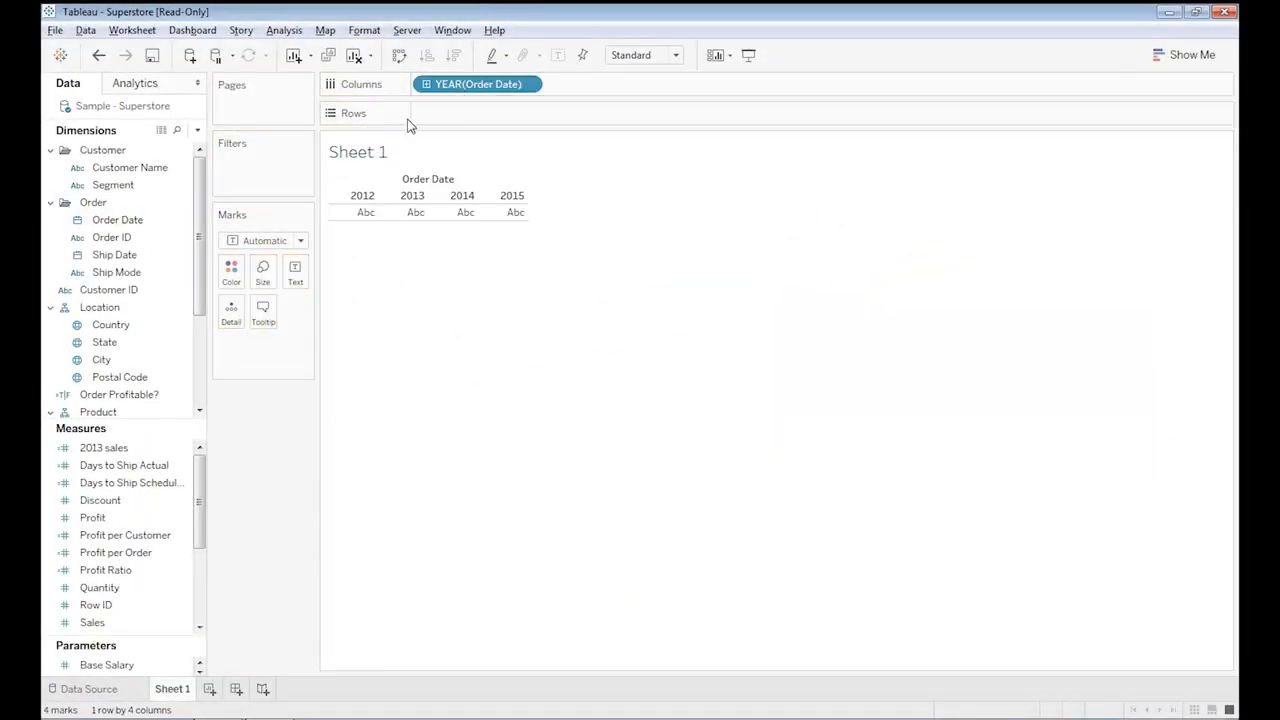
{"action": "left_click_drag", "start_coordinate": [130, 186], "coordinate": [478, 118]}
{"action": "left_click_drag", "start_coordinate": [135, 520], "coordinate": [486, 252]}
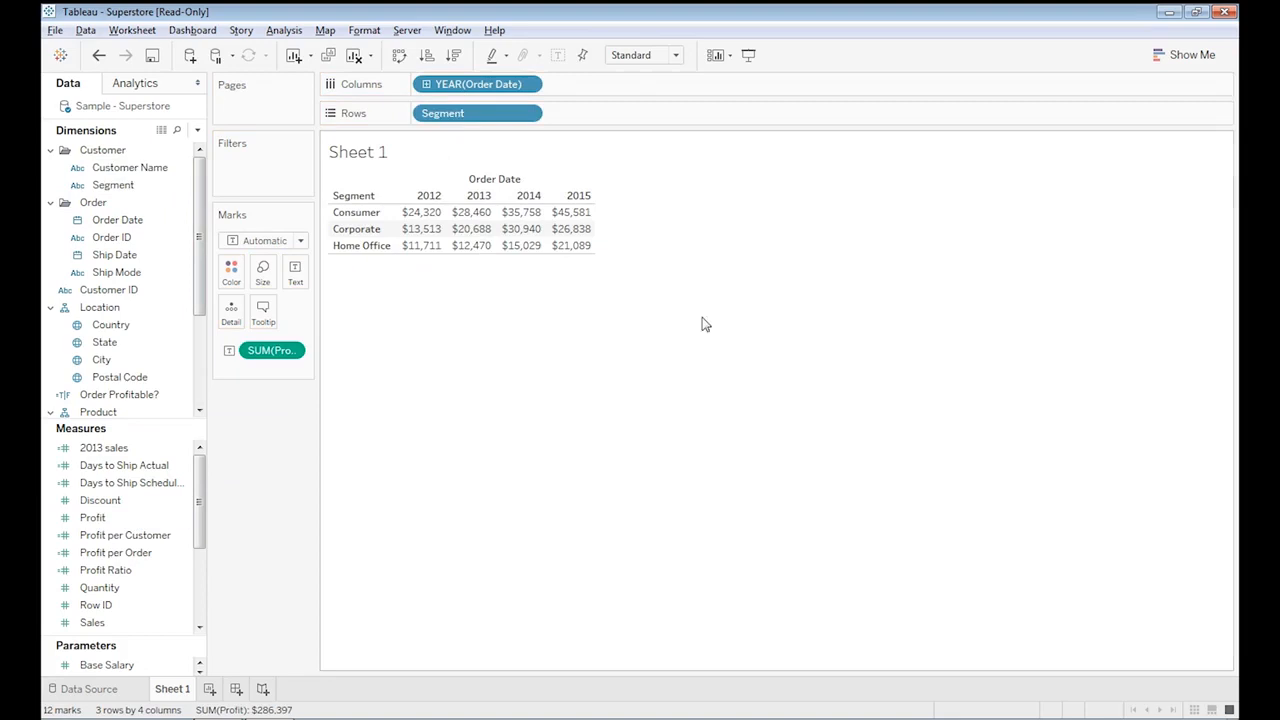
Try a continuous area chart, then switch the view to discrete lines.
{"action": "left_click", "coordinate": [1180, 56]}
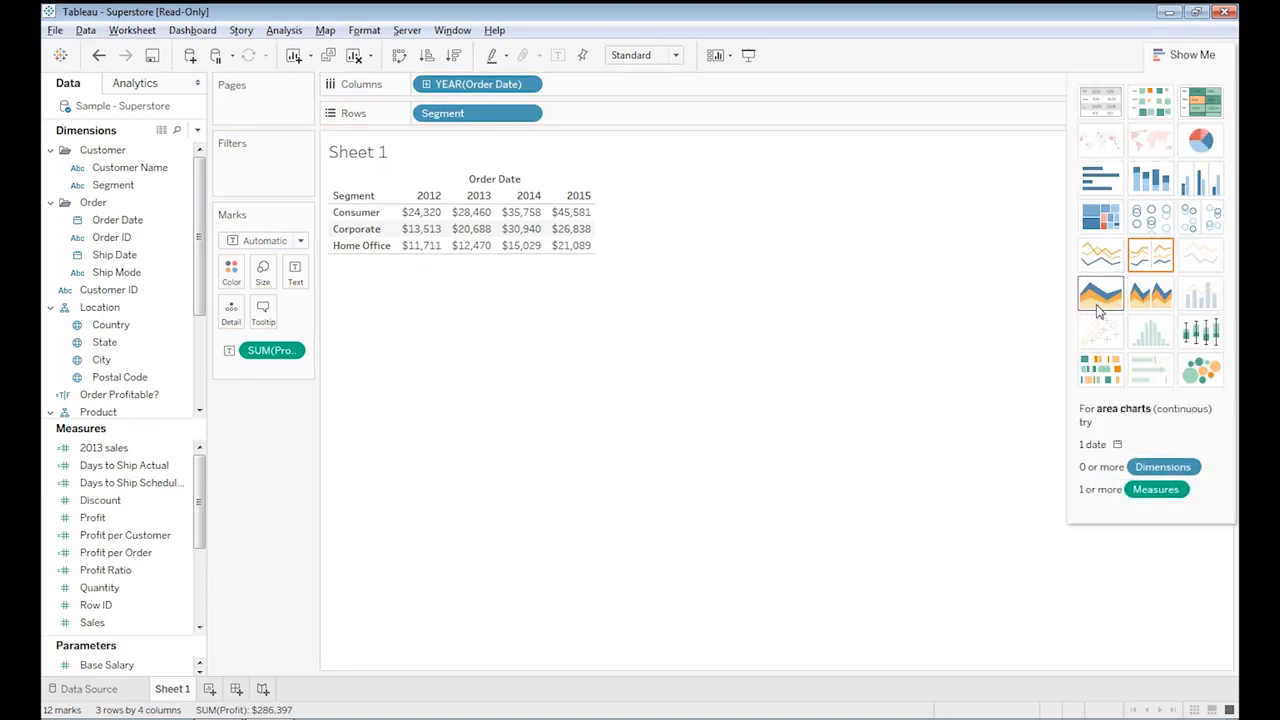
{"action": "left_click", "coordinate": [1099, 295]}
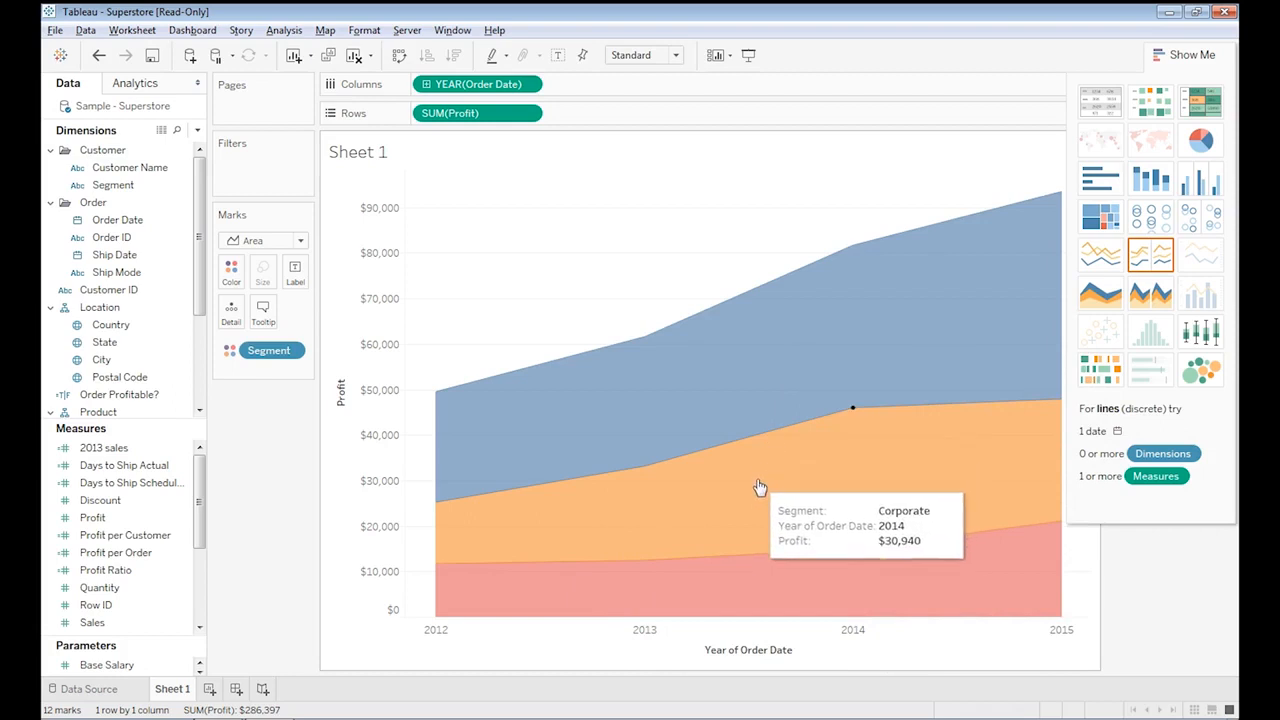
{"action": "left_click", "coordinate": [1153, 256]}
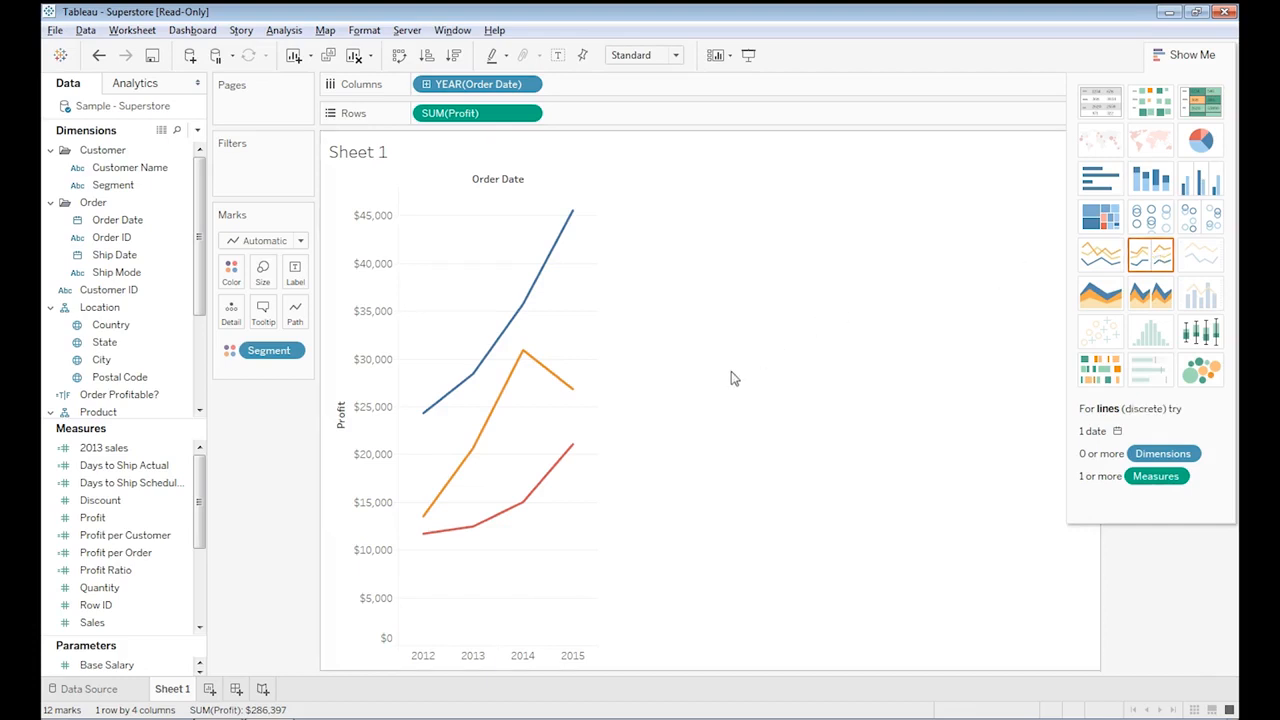
Expand the year of Order Date down to quarters and inspect a line point's profit details.
{"action": "left_click", "coordinate": [426, 84]}
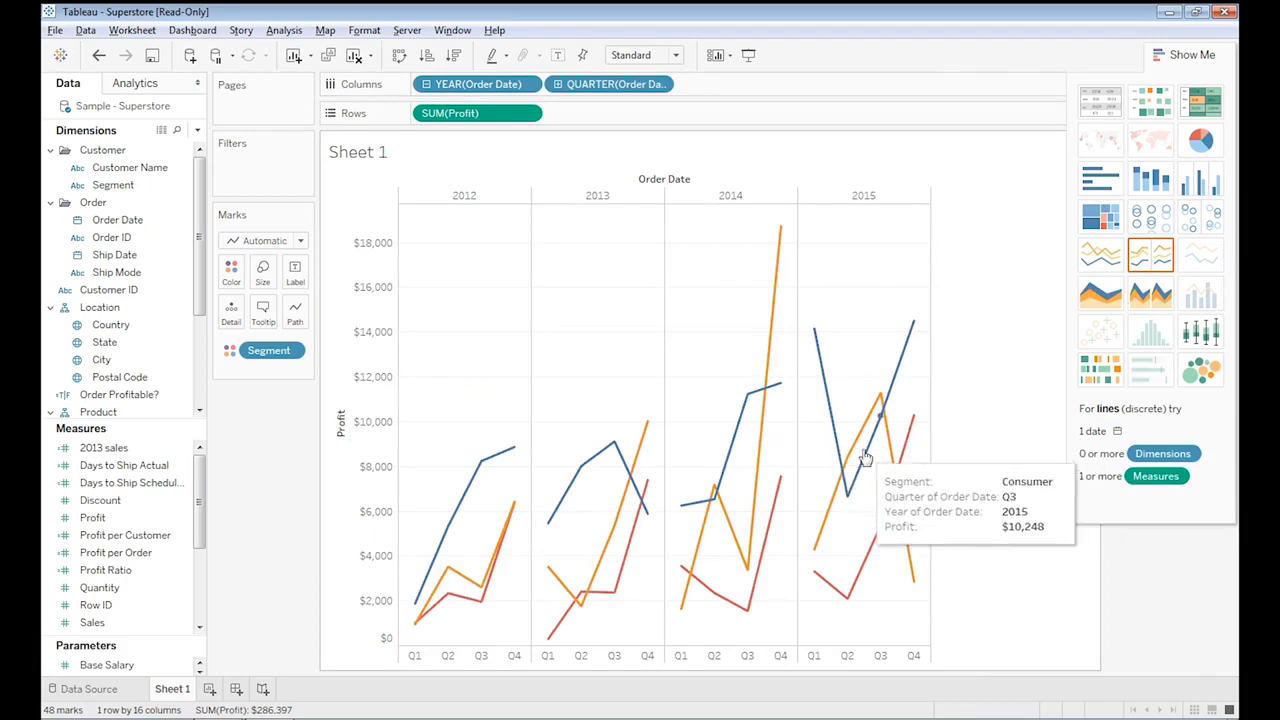
{"action": "mouse_move", "coordinate": [830, 408]}
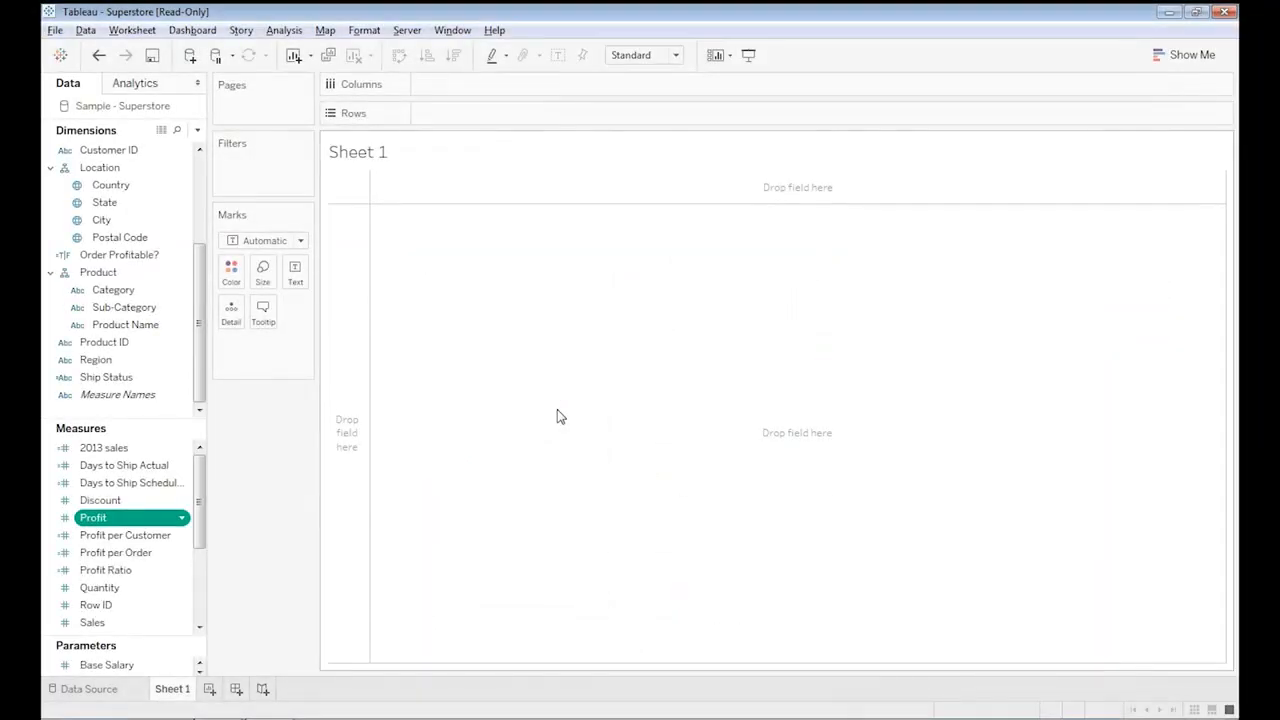
Create bins from the Profit measure with the default settings.
{"action": "right_click", "coordinate": [127, 519]}
{"action": "mouse_move", "coordinate": [219, 322]}
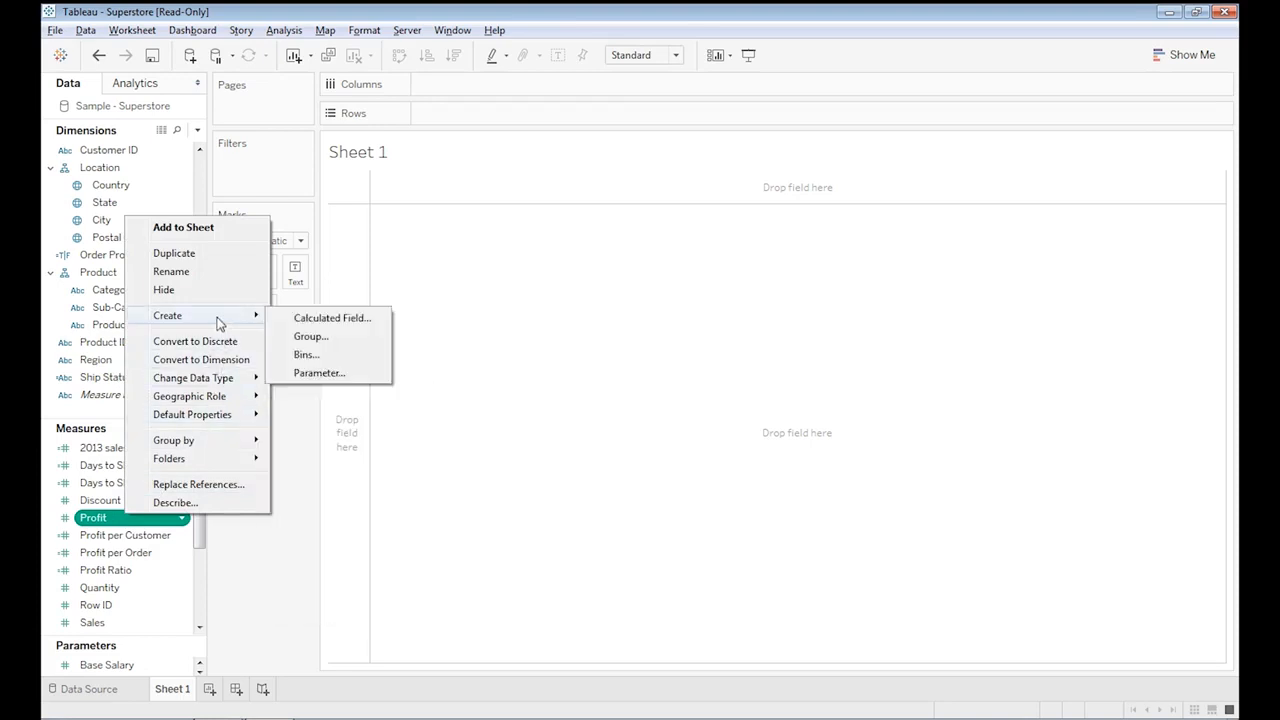
{"action": "left_click", "coordinate": [313, 356]}
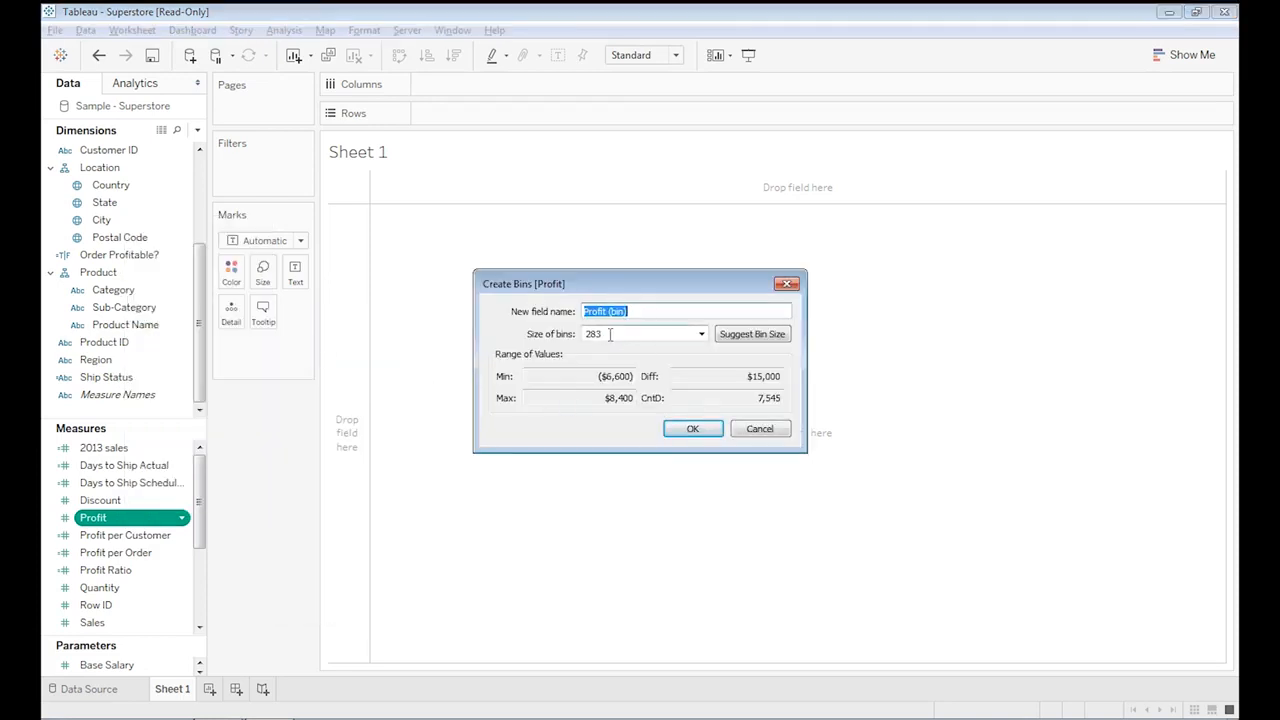
{"action": "left_click", "coordinate": [690, 429]}
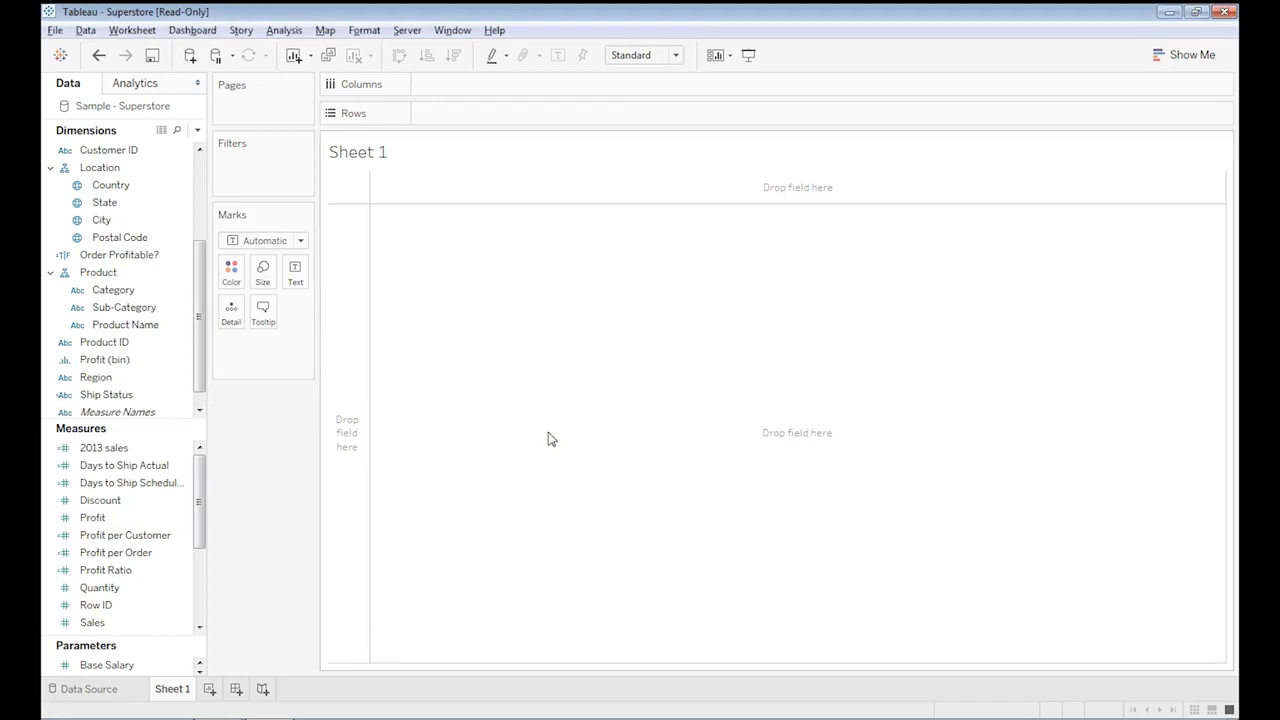
Build a histogram with the Profit bins on Columns and the count of Profit on Rows.
{"action": "mouse_move", "coordinate": [135, 362]}
{"action": "left_mouse_down"}
{"action": "mouse_move", "coordinate": [180, 360]}
{"action": "mouse_move", "coordinate": [441, 170]}
{"action": "mouse_move", "coordinate": [490, 86]}
{"action": "left_mouse_up"}
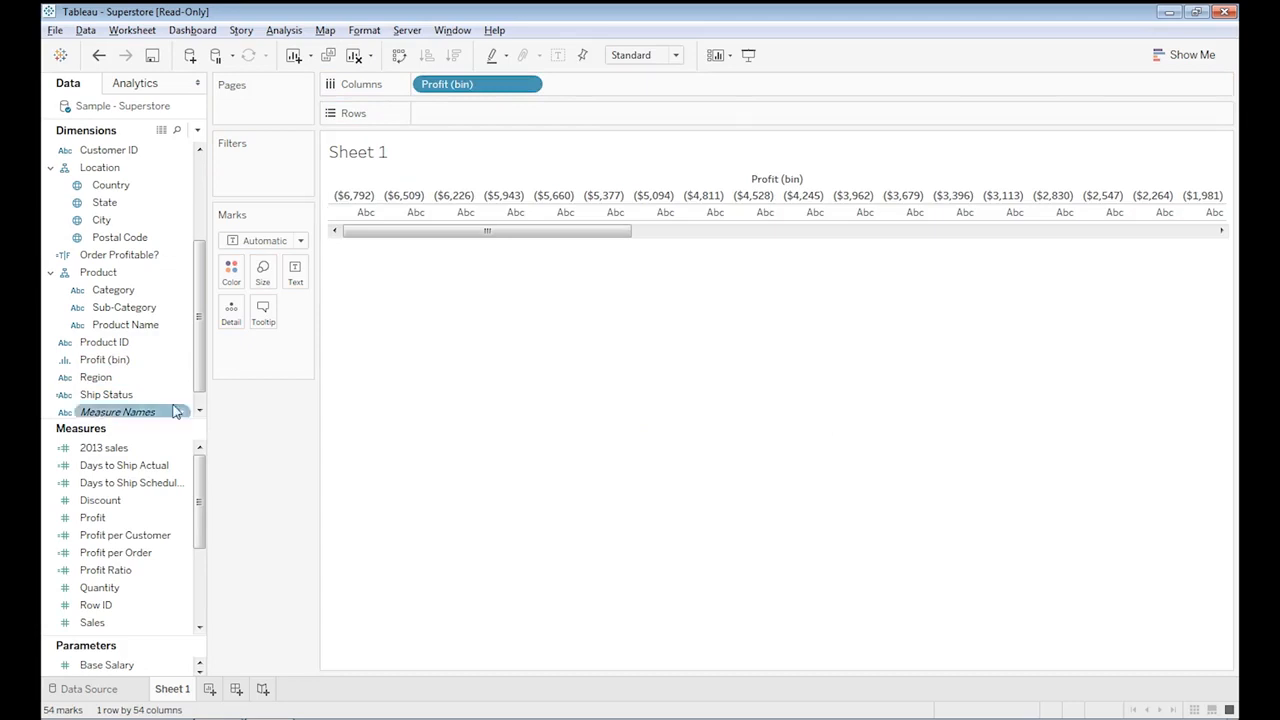
{"action": "left_click_drag", "start_coordinate": [127, 519], "coordinate": [531, 117]}
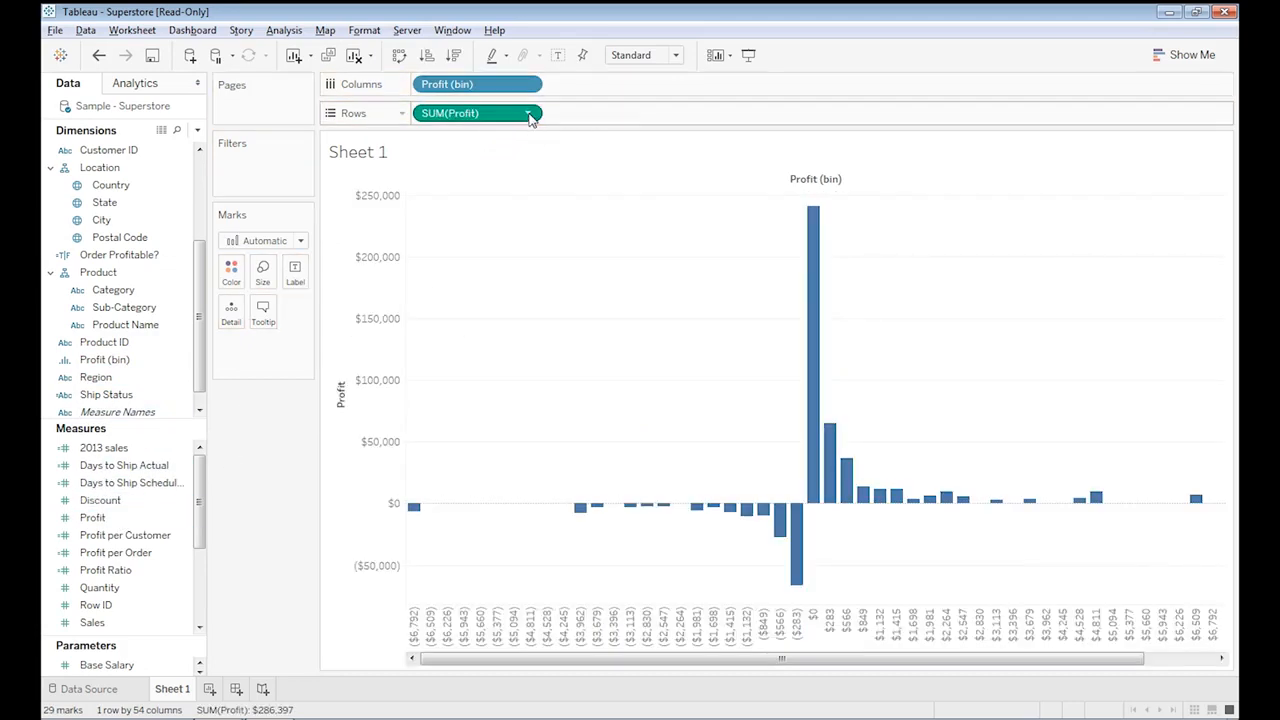
{"action": "left_click", "coordinate": [529, 114]}
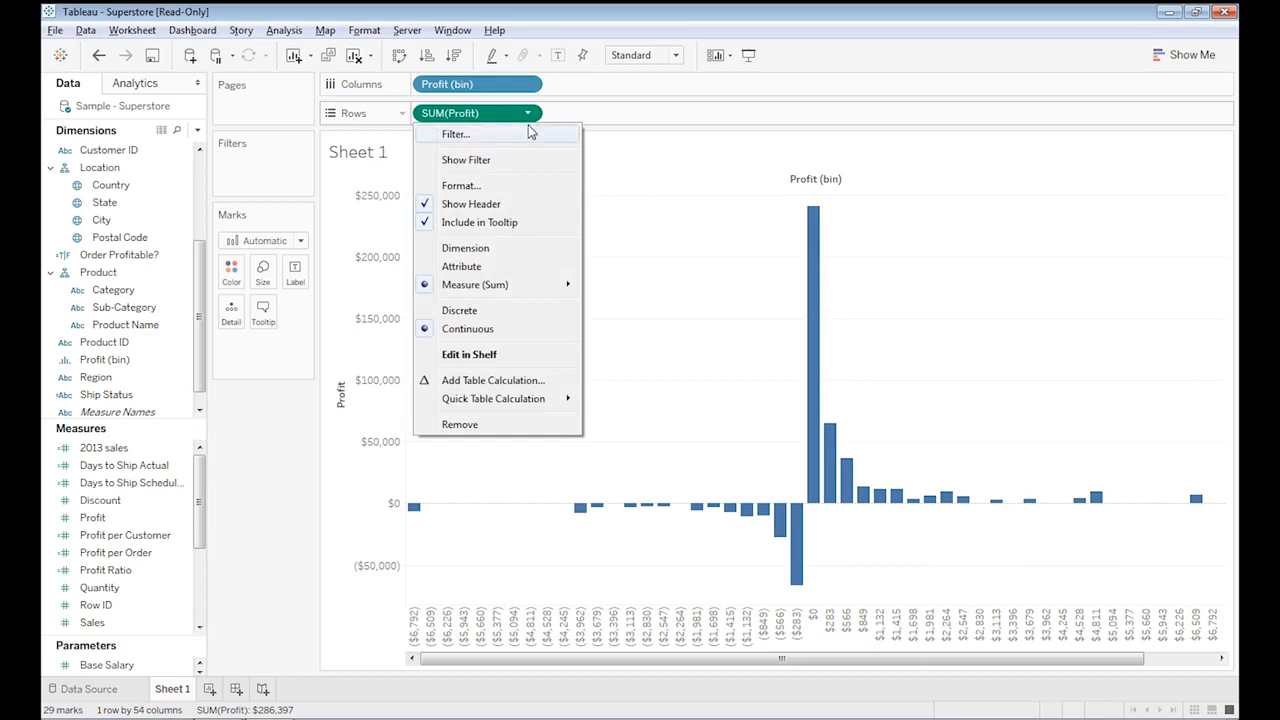
{"action": "mouse_move", "coordinate": [546, 285]}
{"action": "left_click", "coordinate": [616, 340]}
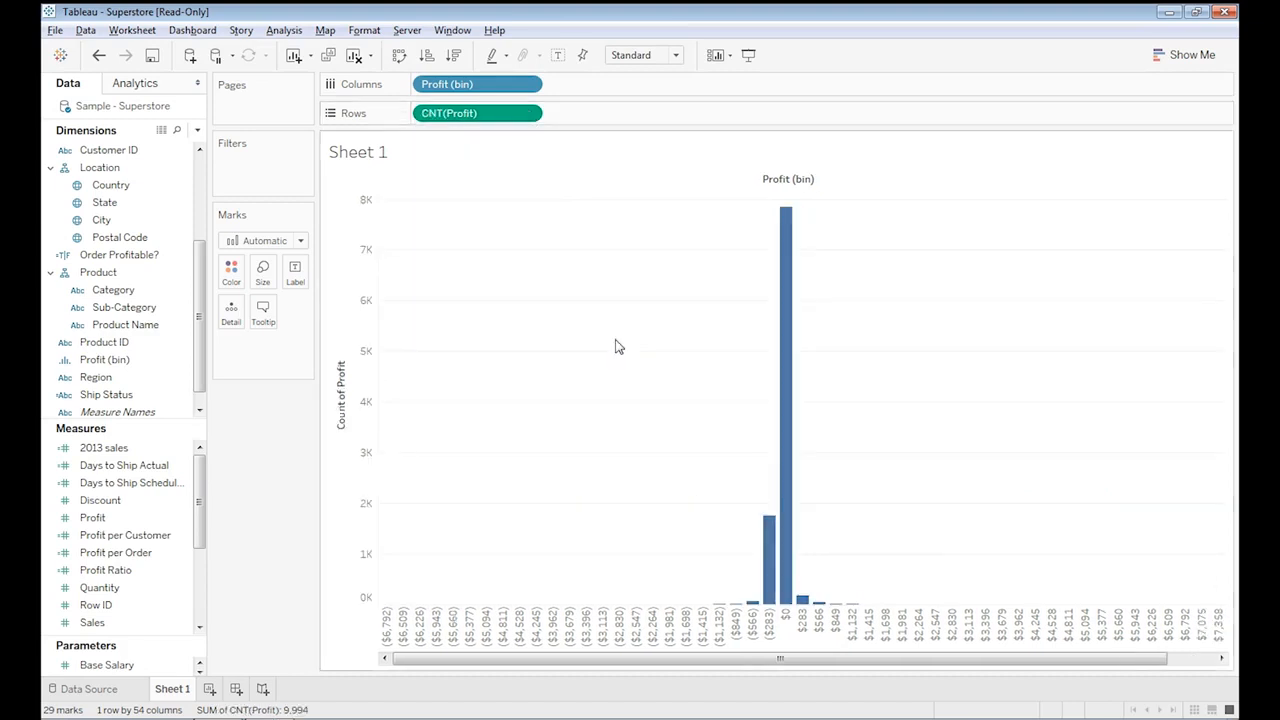
{"action": "mouse_move", "coordinate": [748, 604]}
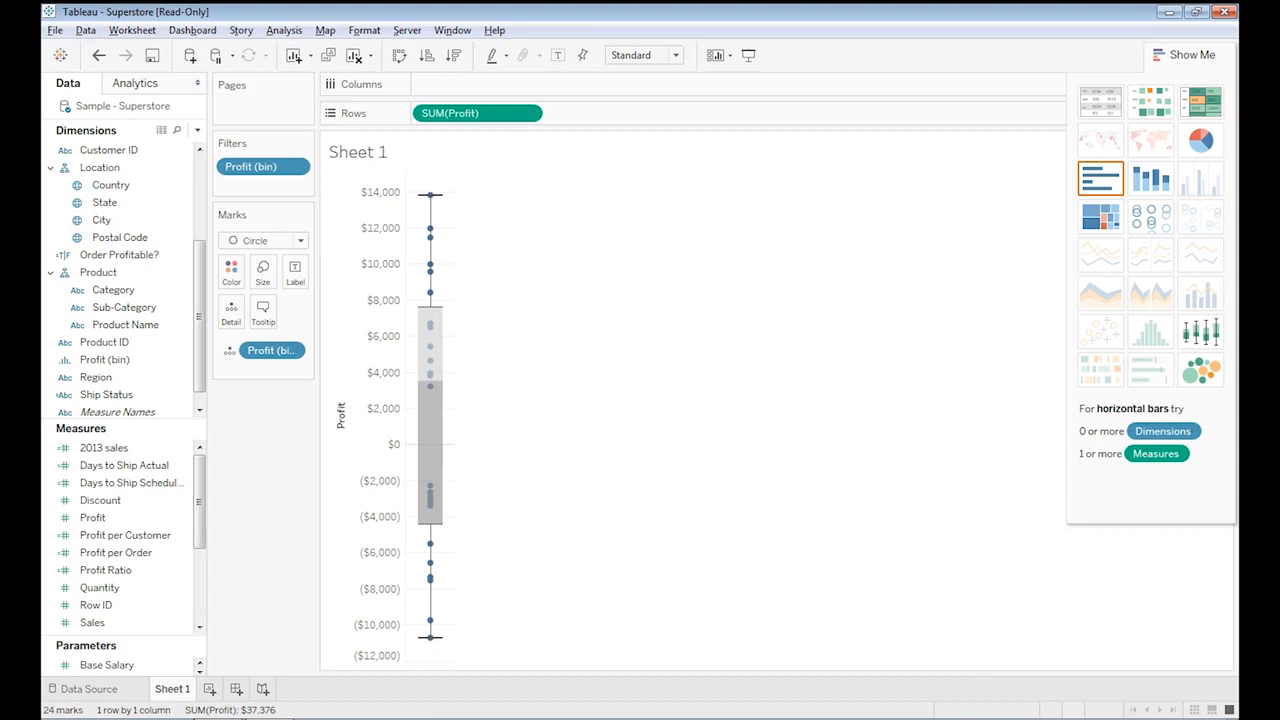
On a new sheet, place Region on Columns, Segment on Rows and Profit on Size.
{"action": "mouse_move", "coordinate": [437, 524]}
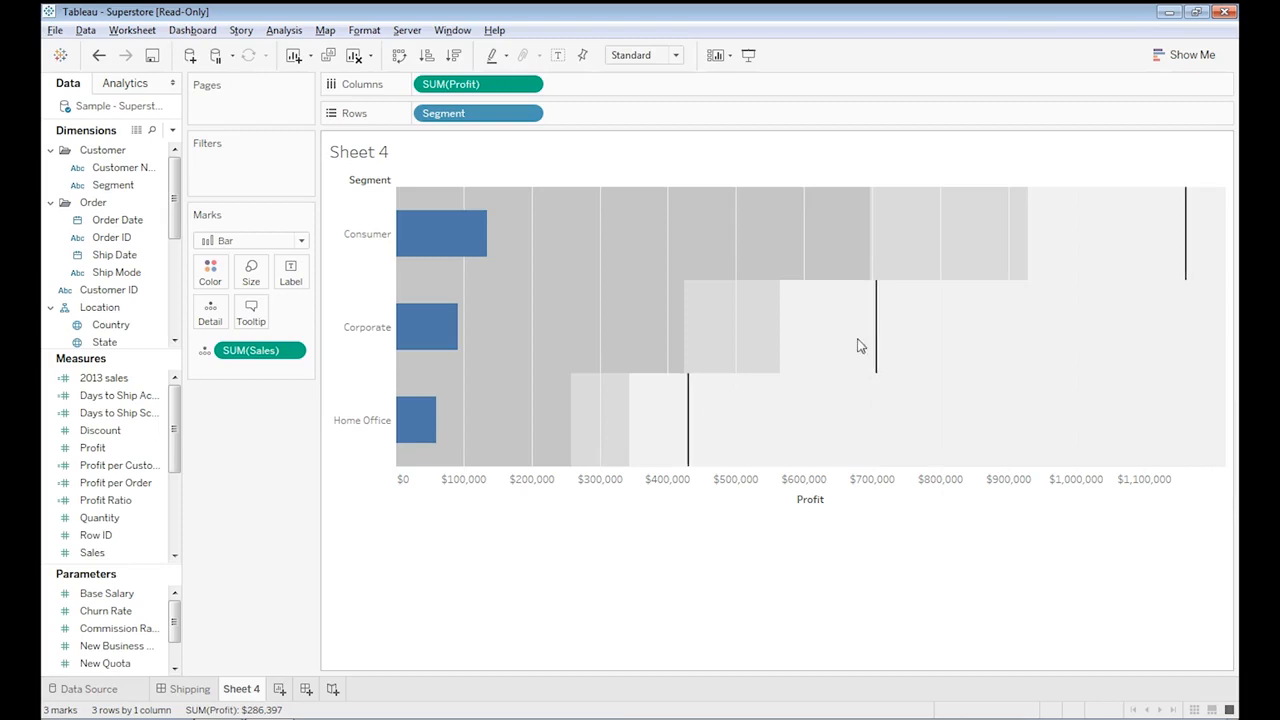
{"action": "mouse_move", "coordinate": [1186, 268]}
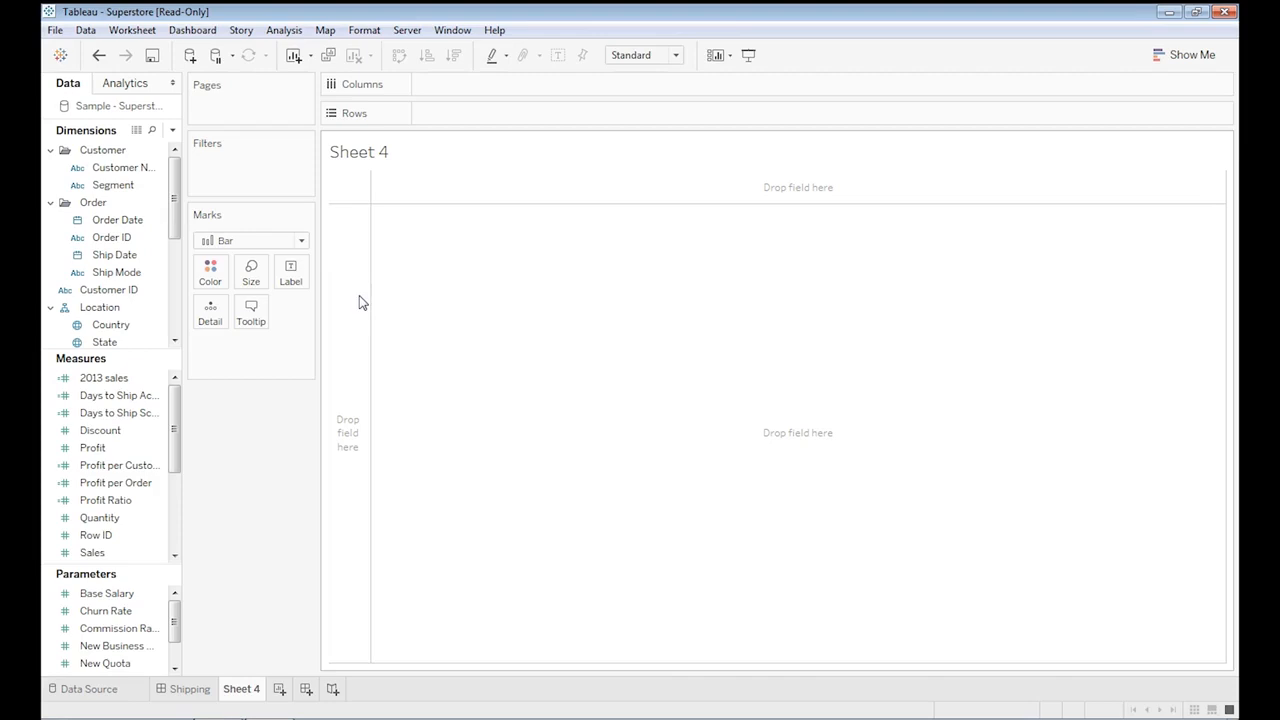
{"action": "mouse_move", "coordinate": [174, 201]}
{"action": "left_mouse_down"}
{"action": "mouse_move", "coordinate": [174, 312]}
{"action": "mouse_move", "coordinate": [467, 87]}
{"action": "left_mouse_up"}
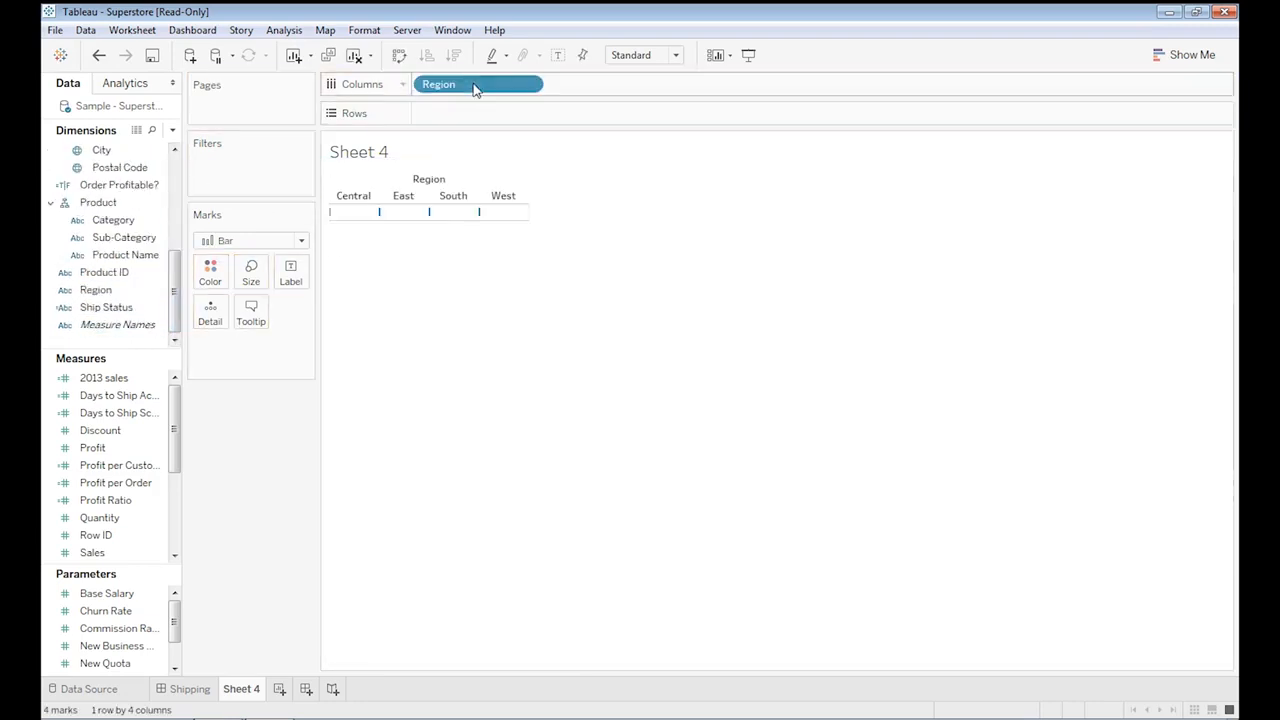
{"action": "left_click", "coordinate": [176, 190]}
{"action": "left_click_drag", "start_coordinate": [143, 168], "coordinate": [447, 114]}
{"action": "mouse_move", "coordinate": [100, 447]}
{"action": "left_mouse_down"}
{"action": "mouse_move", "coordinate": [150, 432]}
{"action": "mouse_move", "coordinate": [130, 452]}
{"action": "mouse_move", "coordinate": [430, 323]}
{"action": "left_mouse_up"}
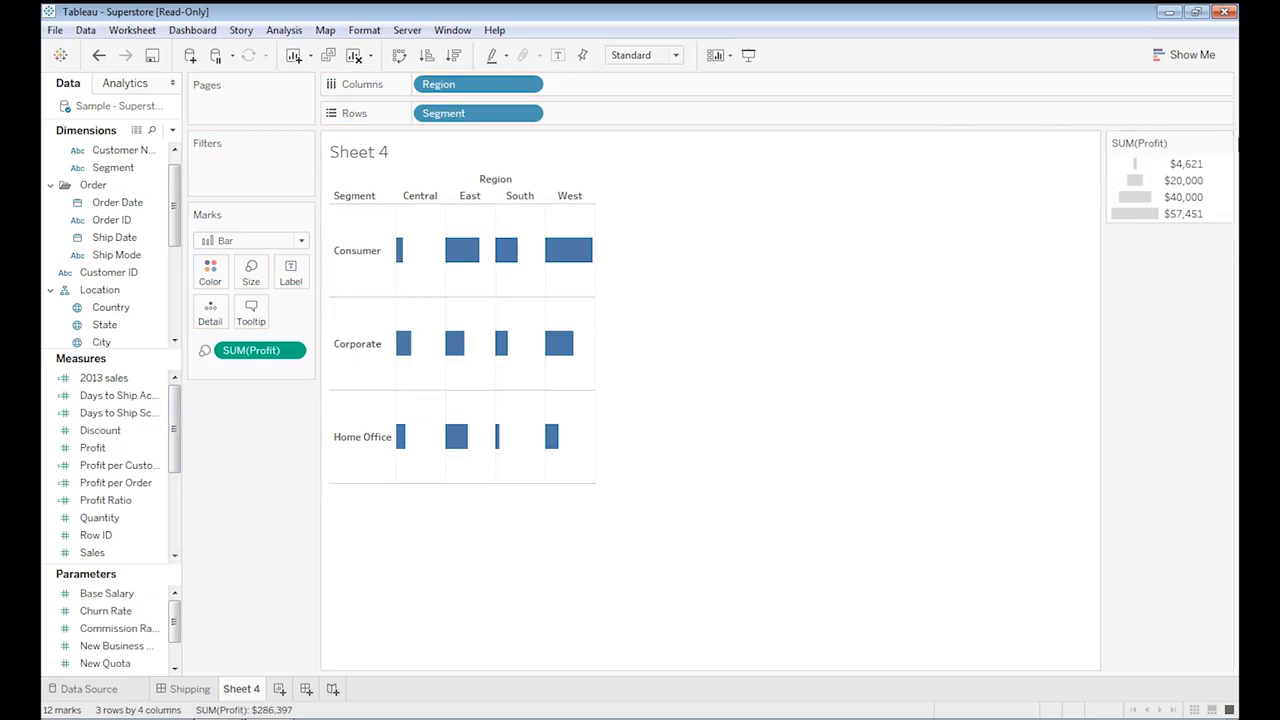
Change the chart to packed bubbles.
{"action": "left_click", "coordinate": [1190, 55]}
{"action": "left_click", "coordinate": [1201, 371]}
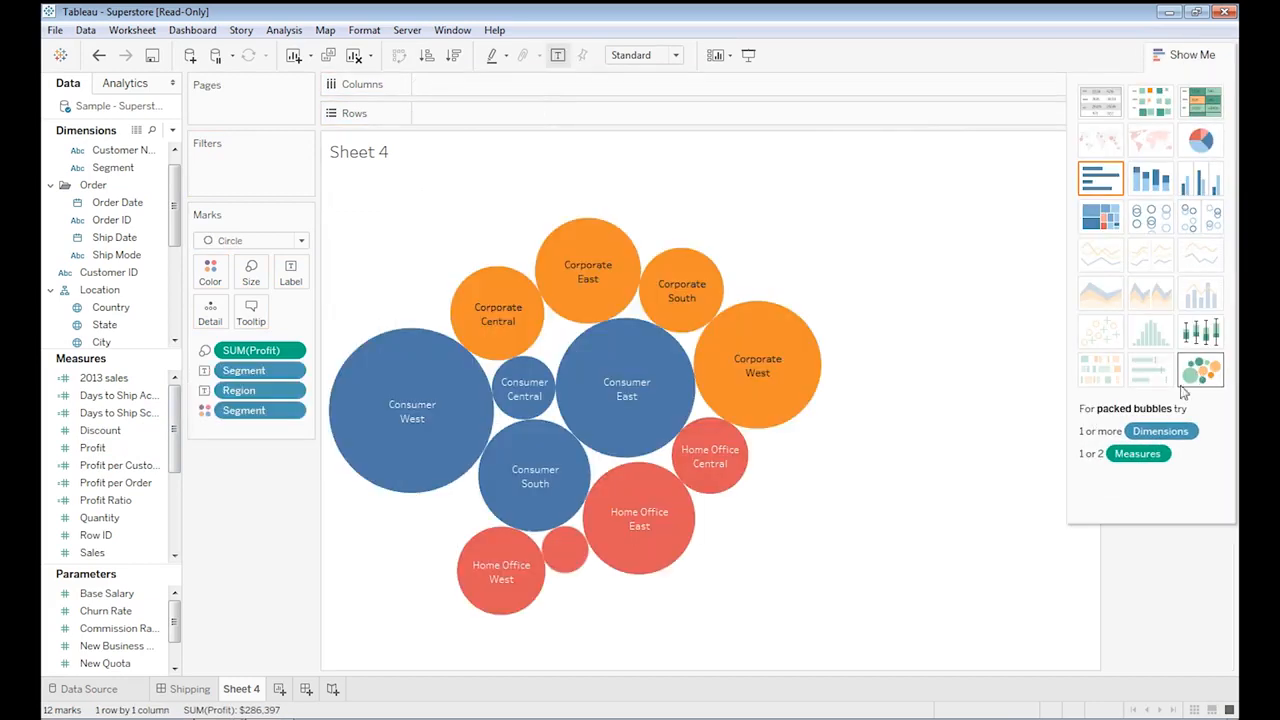